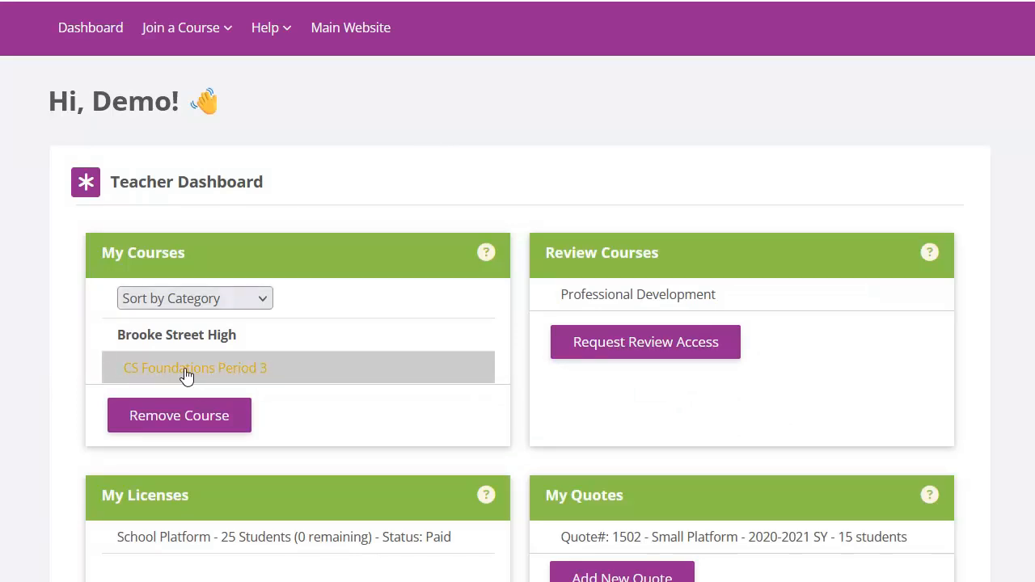
# Open the Google Classroom integration for the CS Foundations Period 3 course and start connecting to a Google Classroom section.
pyautogui.click(186, 376)
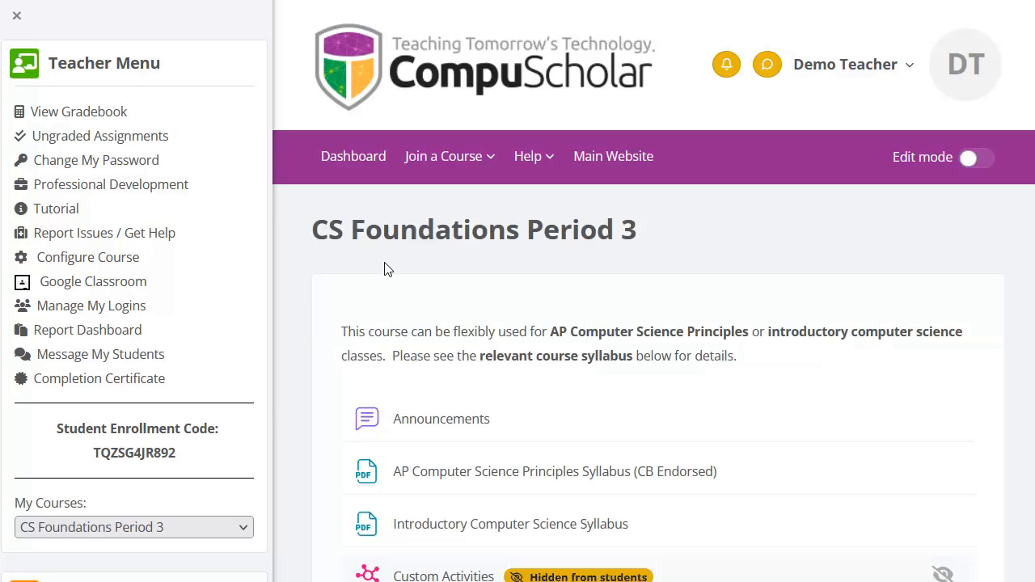
pyautogui.click(128, 291)
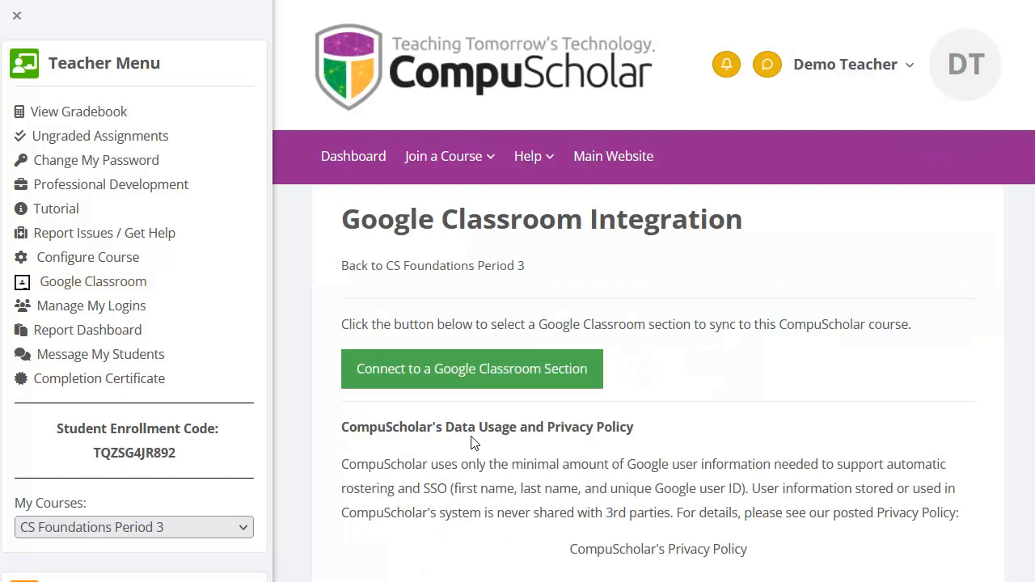
pyautogui.click(461, 374)
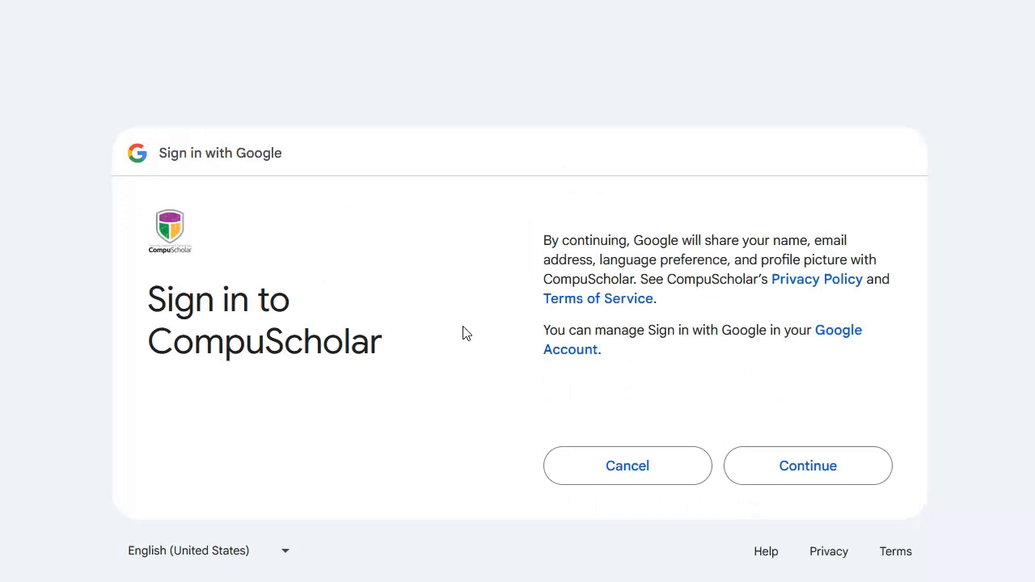
# Sign in to CompuScholar with Google and grant all the requested Google Classroom access.
pyautogui.click(809, 479)
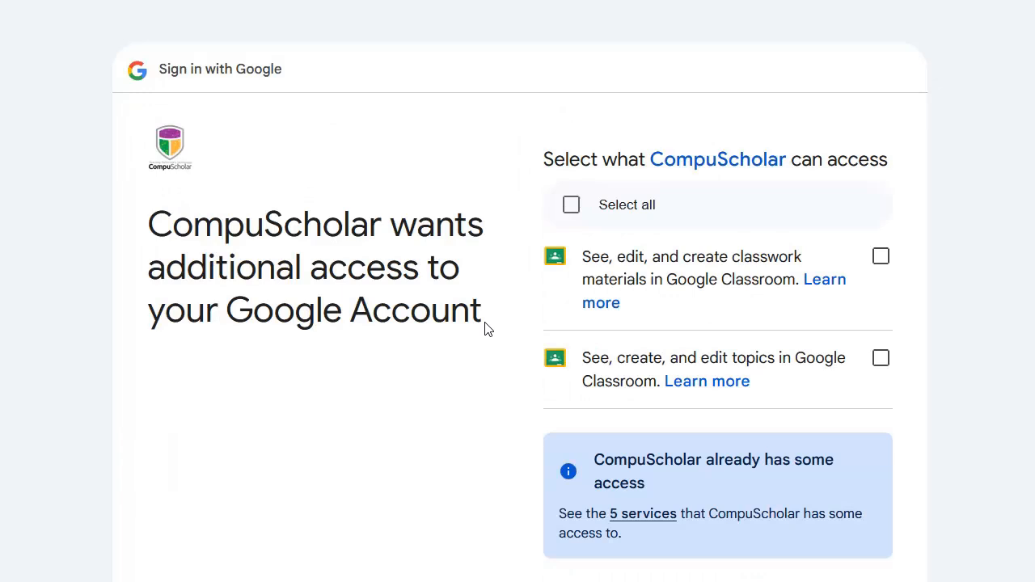
pyautogui.click(571, 205)
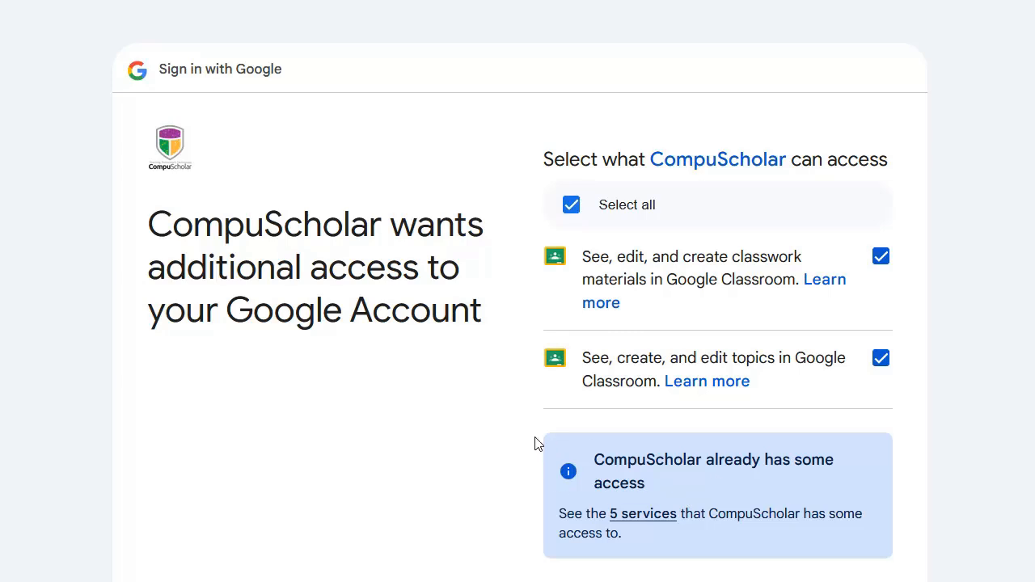
pyautogui.scroll(-4, 526, 442)
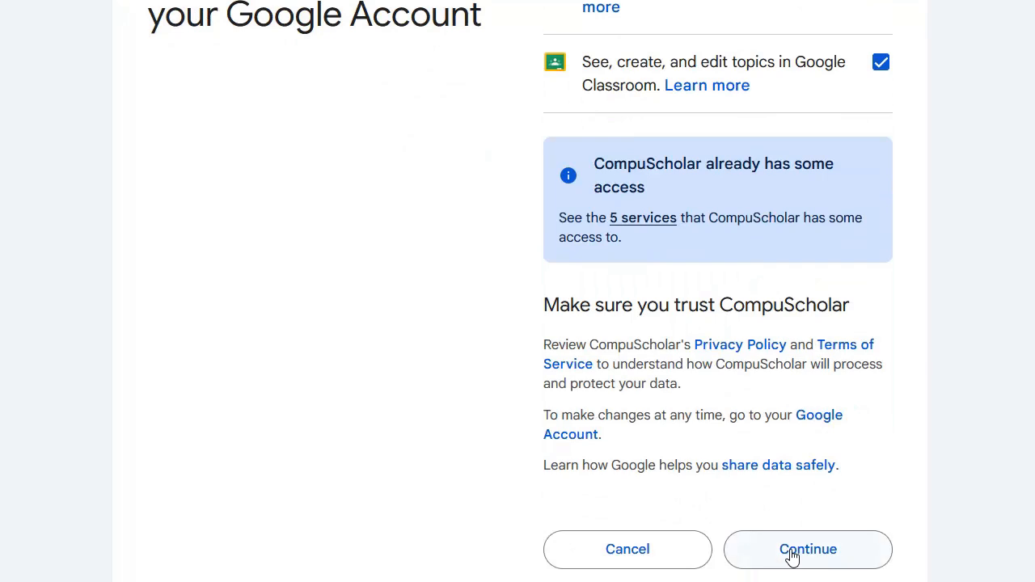
pyautogui.click(793, 554)
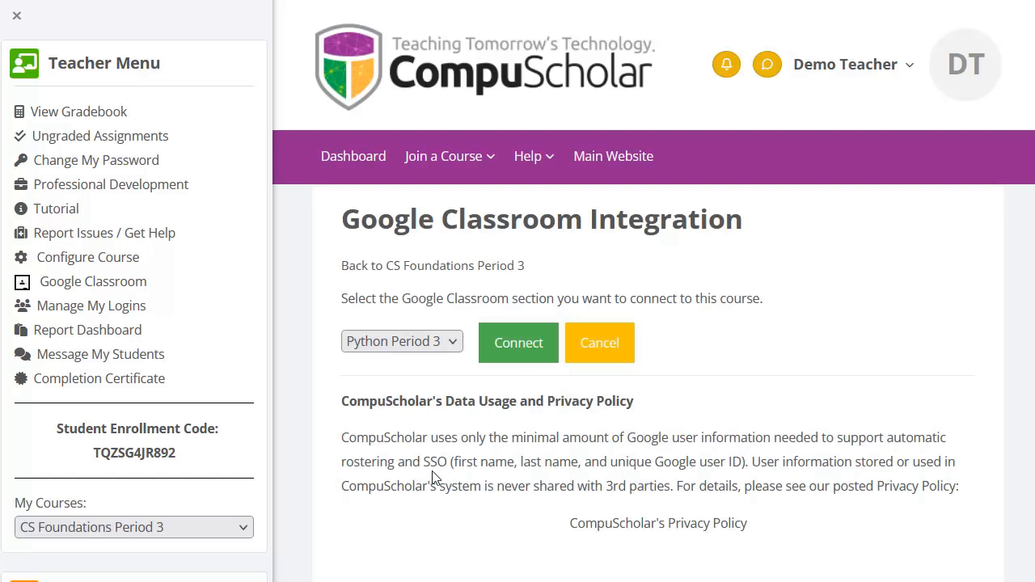
# Connect the course to the Google Classroom section Python Period 3.
pyautogui.click(453, 344)
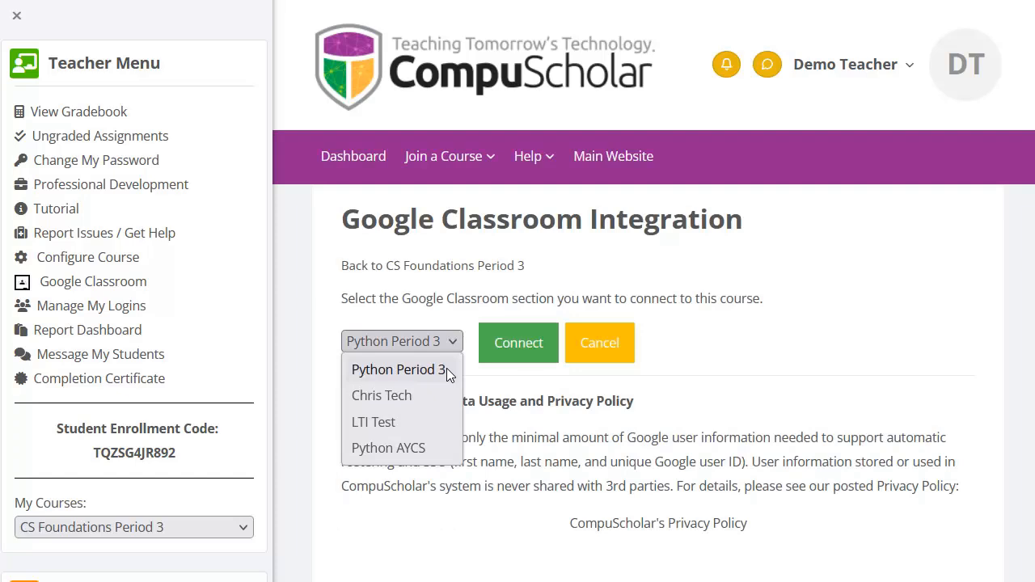
pyautogui.click(419, 373)
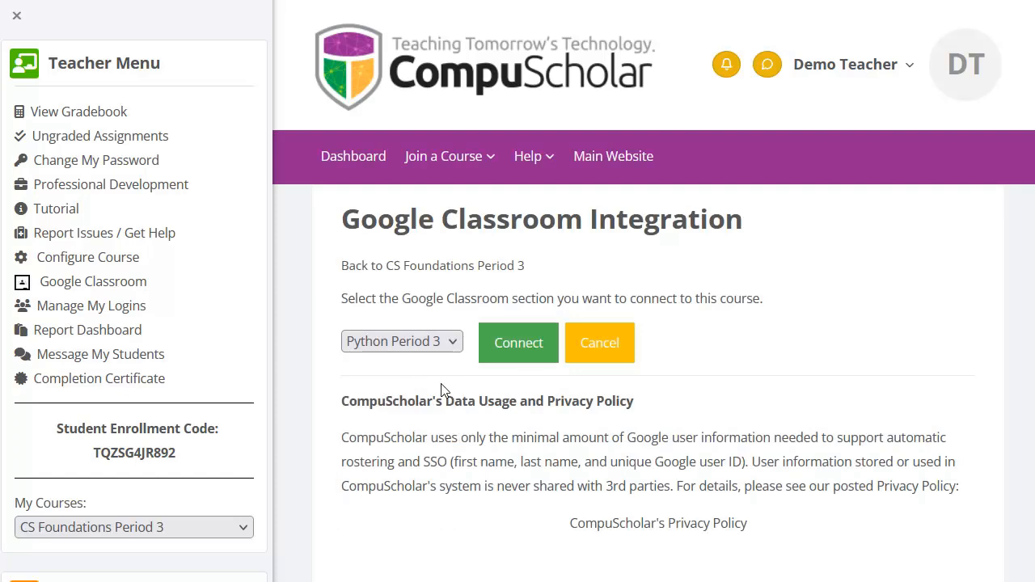
pyautogui.click(520, 348)
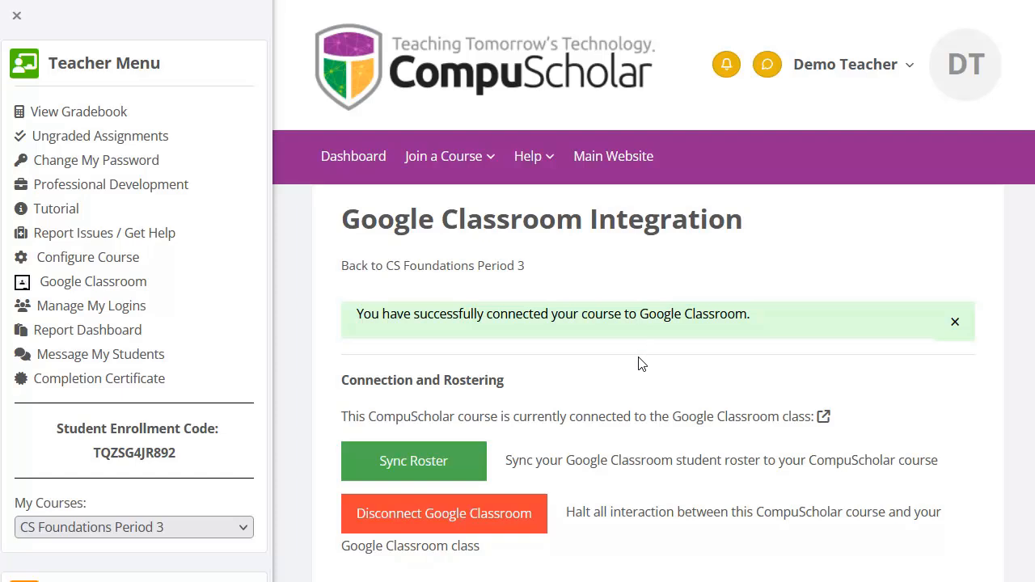
# Review the integration's rostering and grade sync options, and check the course gradebook for enrolled students.
pyautogui.scroll(-1, 638, 364)
pyautogui.scroll(-1, 639, 360)
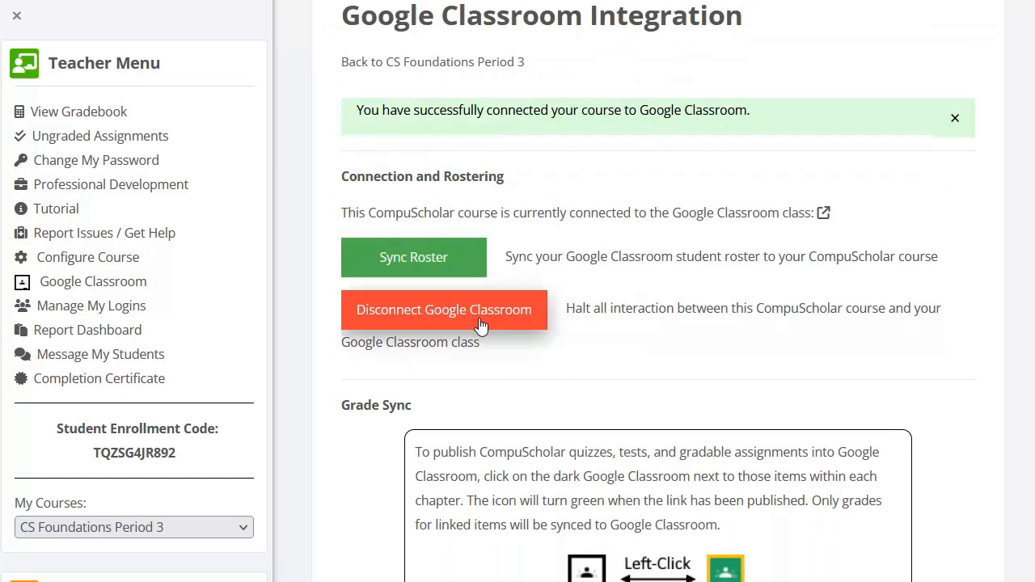
pyautogui.scroll(-4, 597, 344)
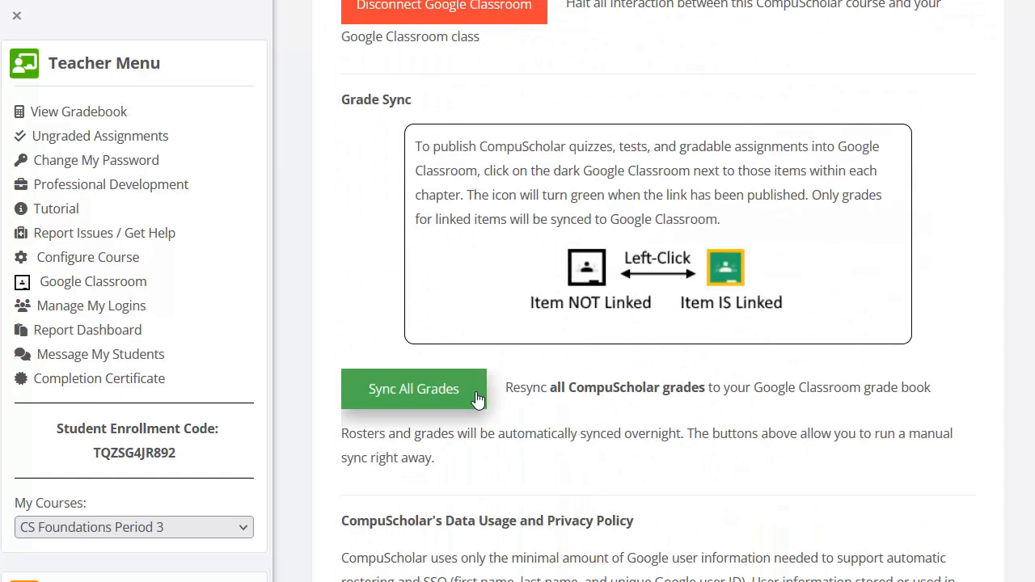
pyautogui.scroll(5, 520, 412)
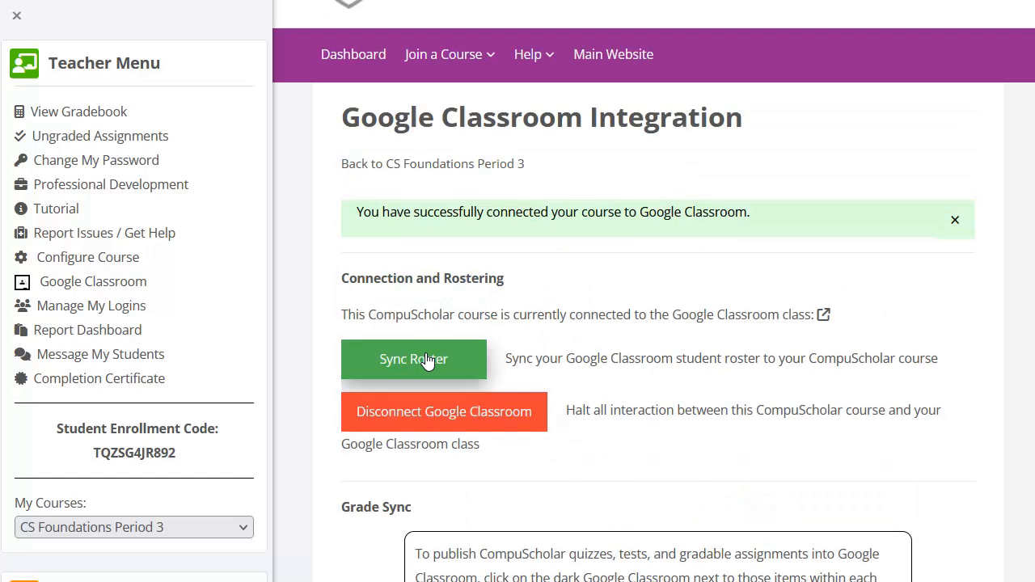
pyautogui.click(89, 119)
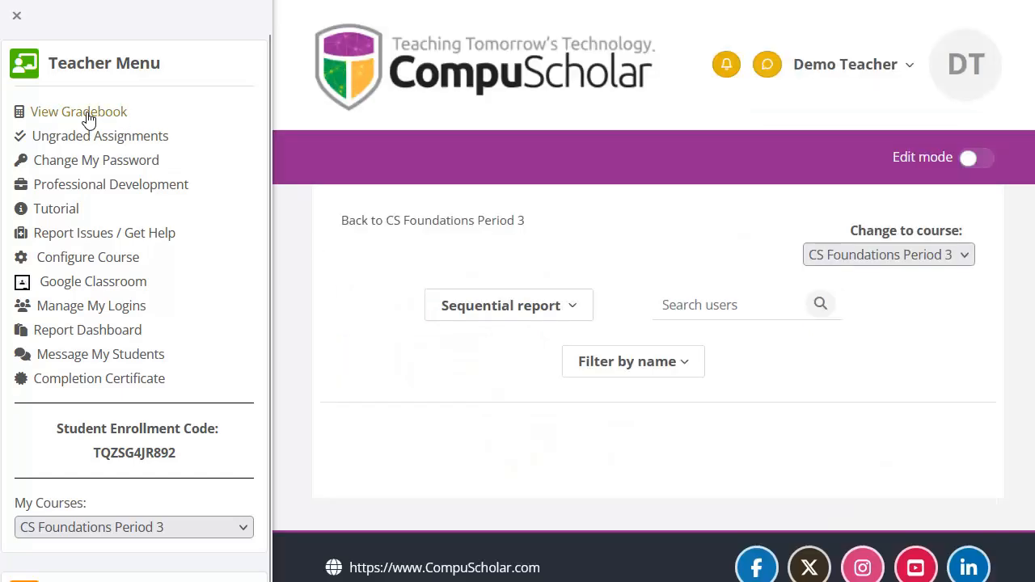
pyautogui.scroll(-2, 558, 340)
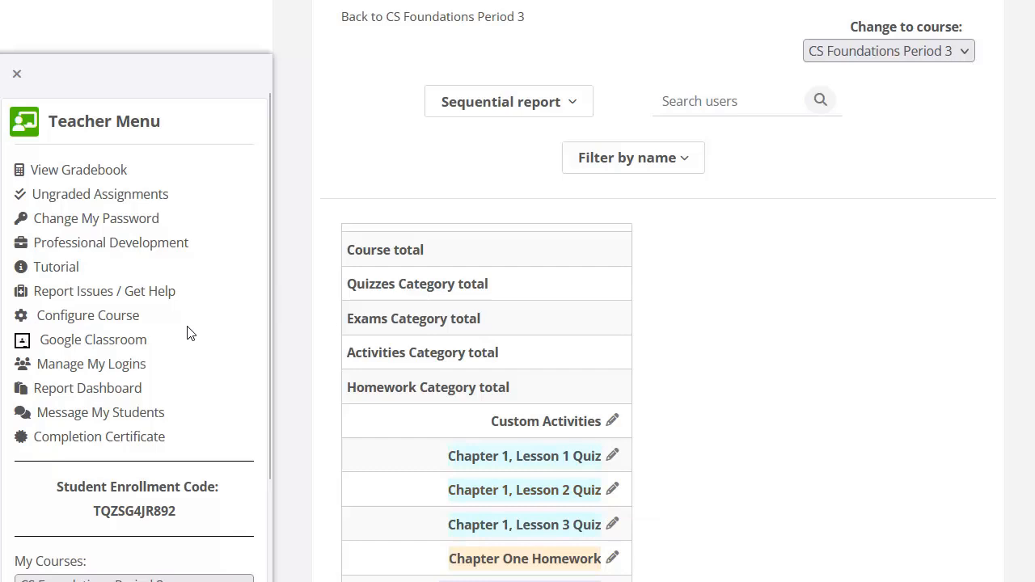
# Return to the Google Classroom integration and sync the student roster into the CompuScholar course.
pyautogui.click(122, 344)
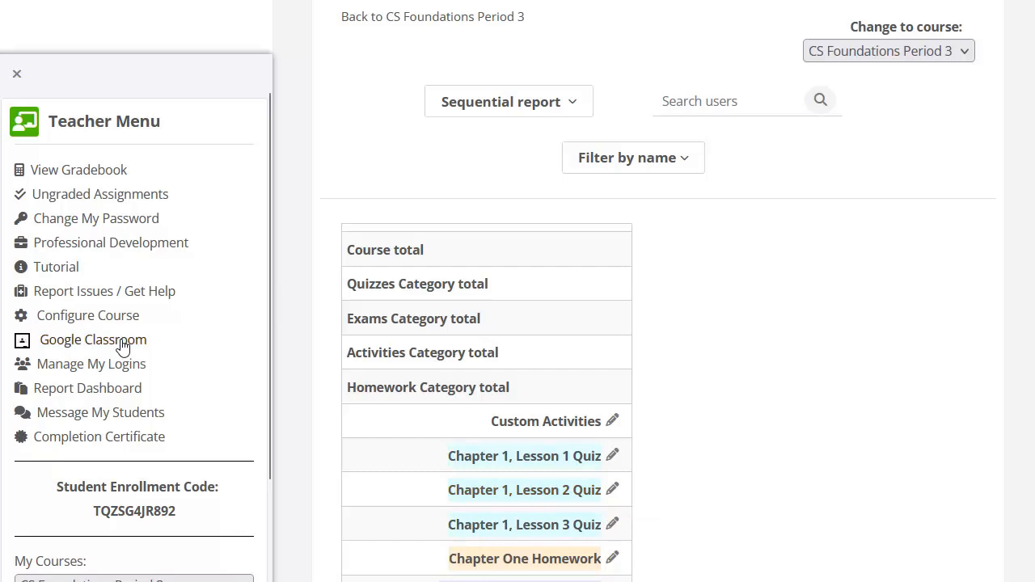
pyautogui.scroll(-2, 578, 335)
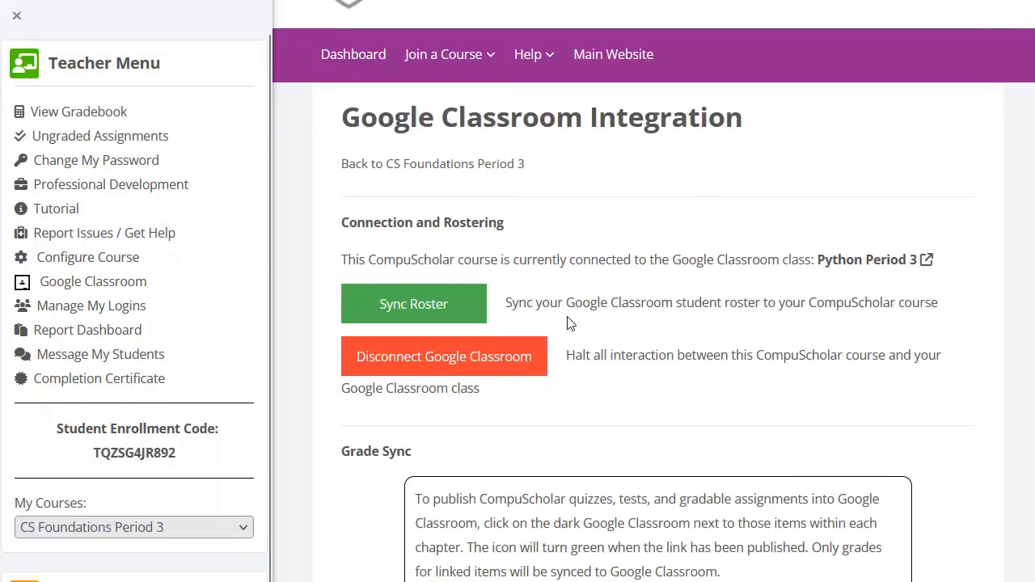
pyautogui.click(408, 310)
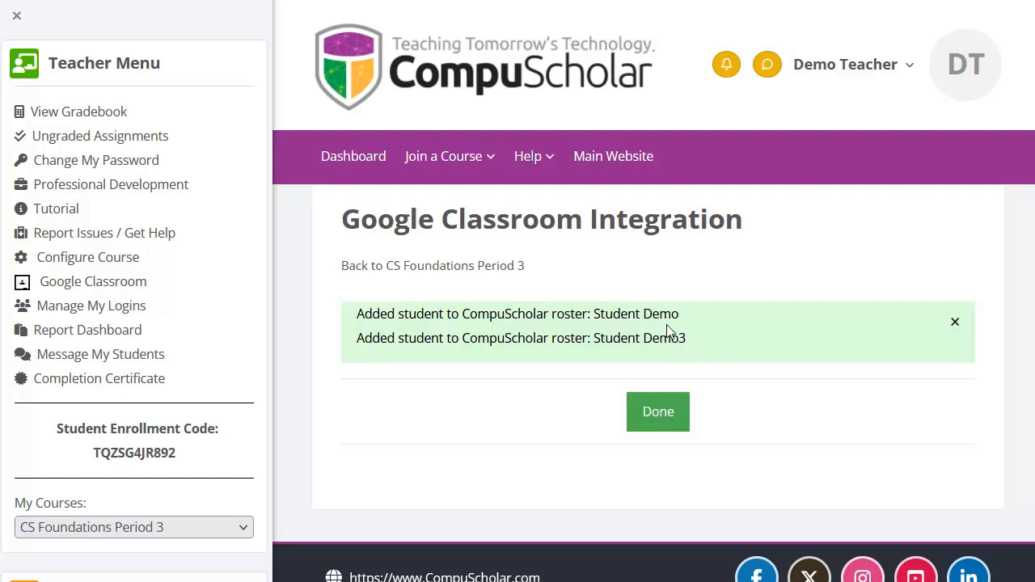
pyautogui.click(659, 422)
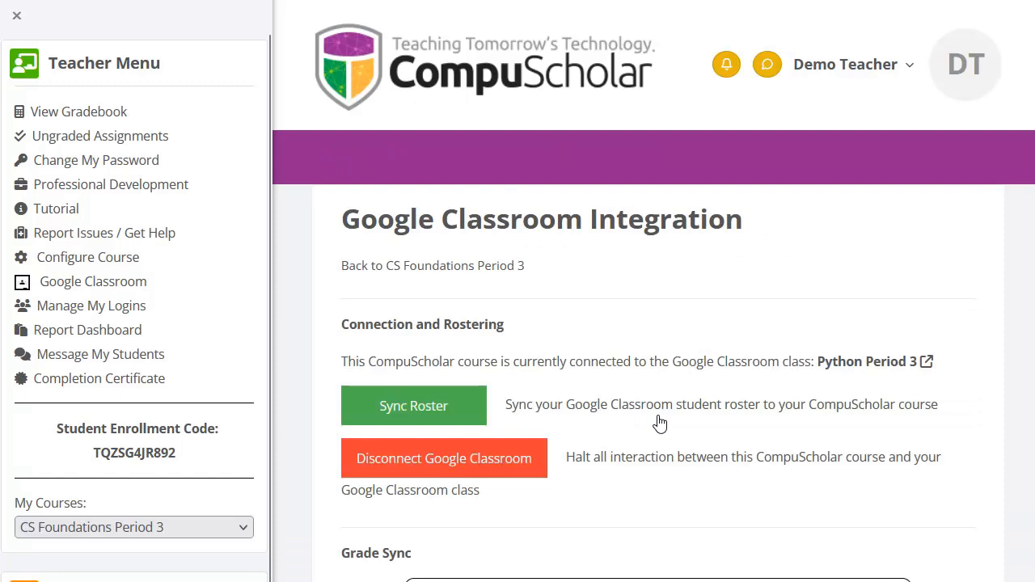
# Check the course gradebook for the students added by the roster sync.
pyautogui.click(108, 118)
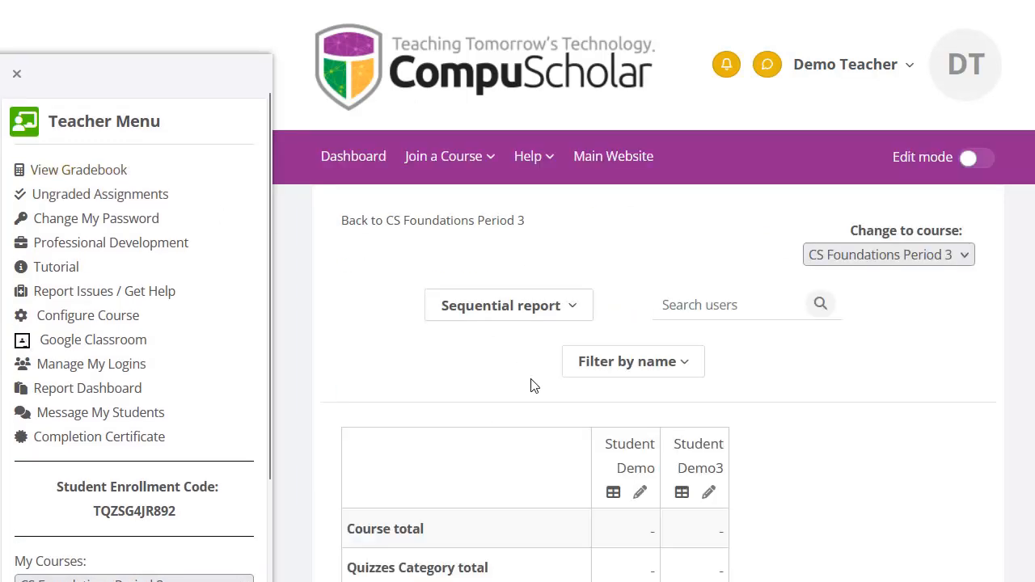
pyautogui.scroll(-3, 558, 396)
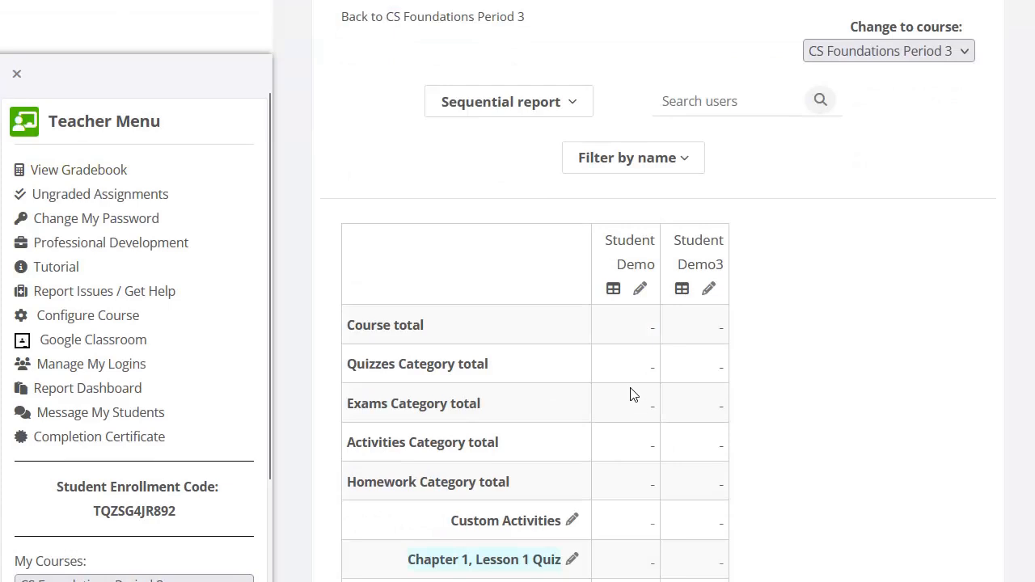
pyautogui.scroll(1, 629, 393)
pyautogui.scroll(1, 338, 346)
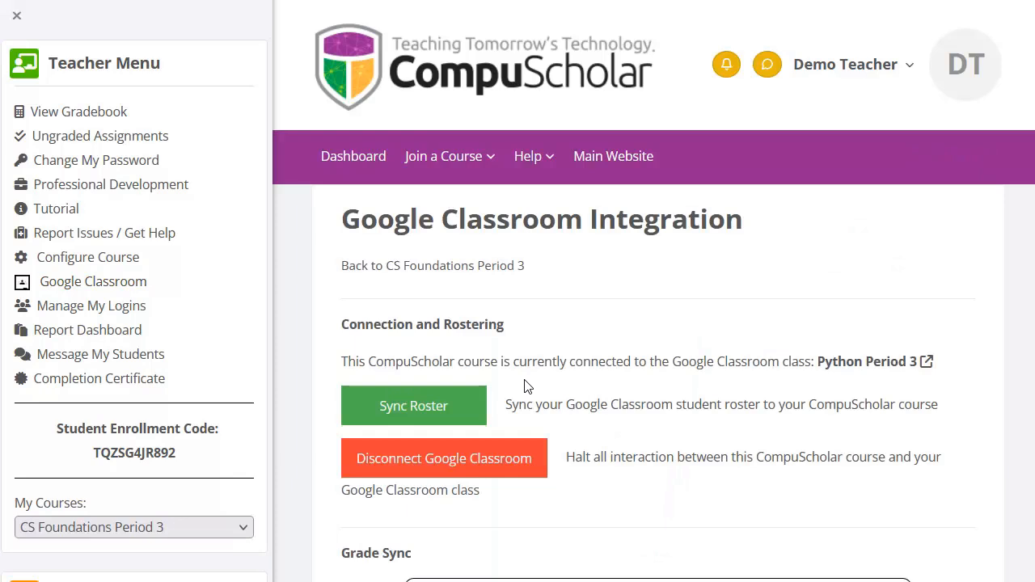
# Open the connected Python Period 3 class in Google Classroom and view its list of teachers and students.
pyautogui.click(442, 413)
pyautogui.scroll(-3, 534, 405)
pyautogui.click(891, 371)
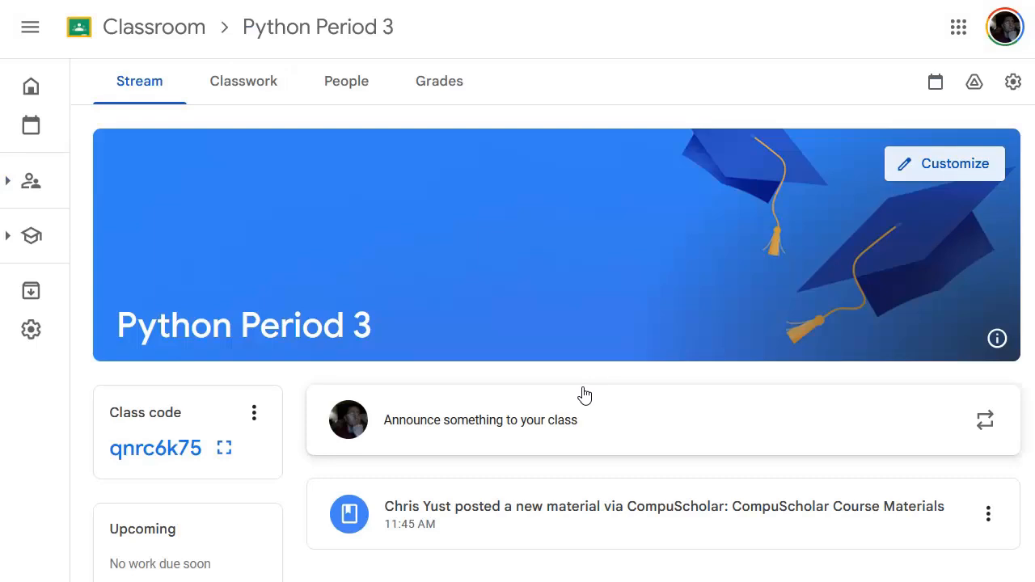
pyautogui.click(345, 89)
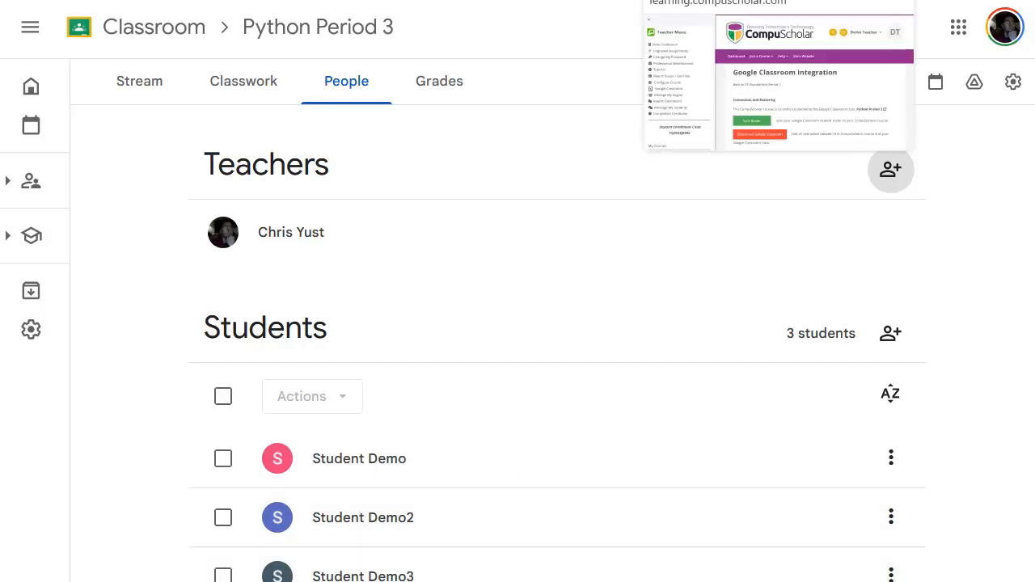
# Switch back to CompuScholar, run the roster sync and review the matched and unmatched Google students.
pyautogui.click(693, 1)
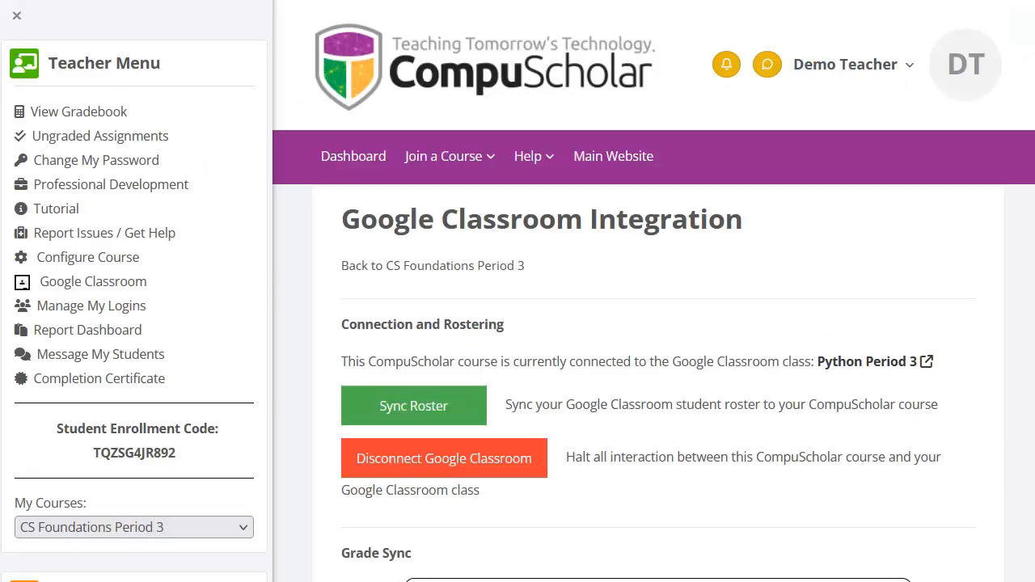
pyautogui.click(436, 408)
pyautogui.scroll(-3, 489, 374)
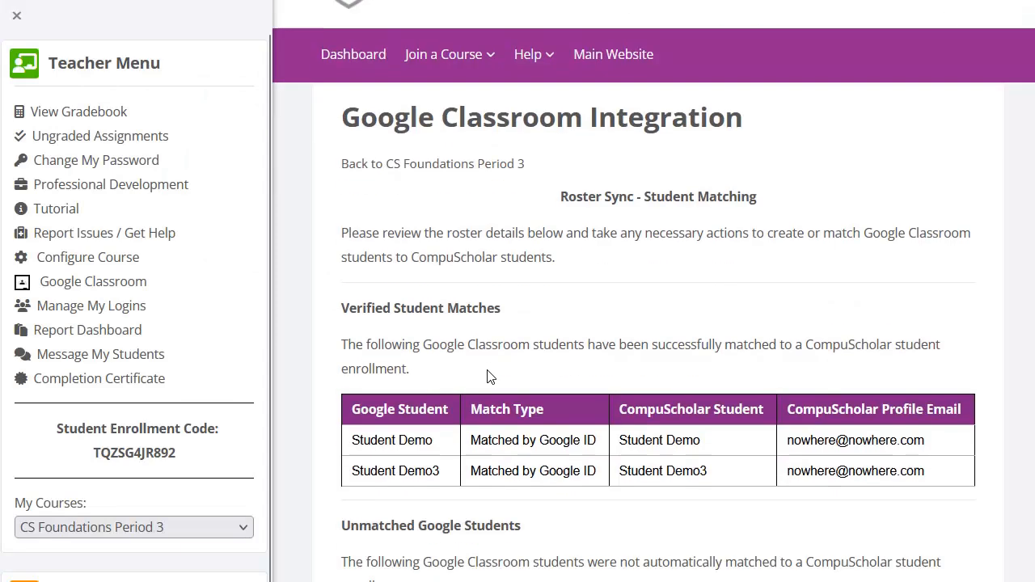
pyautogui.scroll(-1, 488, 370)
pyautogui.scroll(-1, 527, 289)
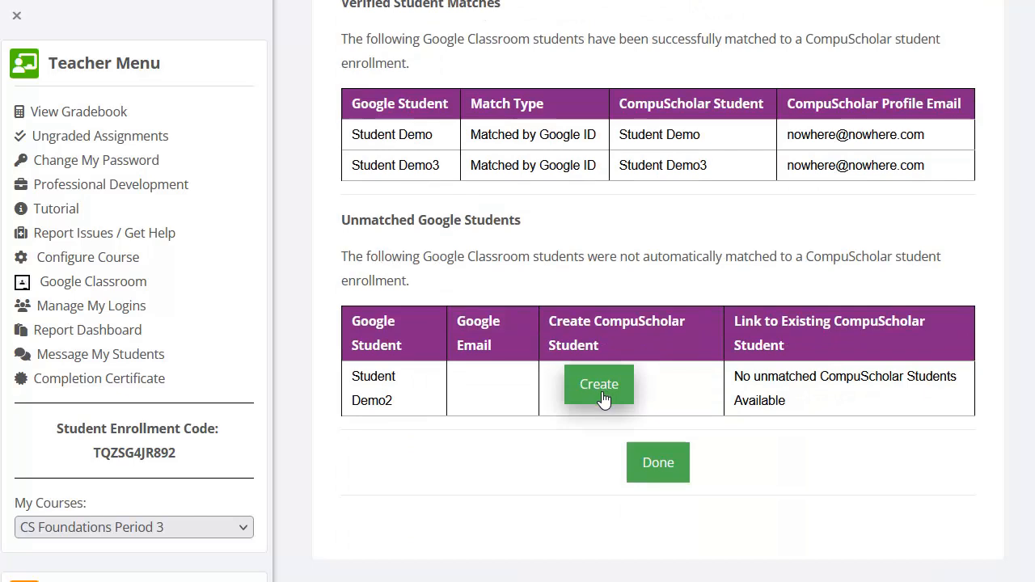
# Highlight the course's student enrollment code and check the gradebook for self-enrolled students.
pyautogui.doubleClick(135, 453)
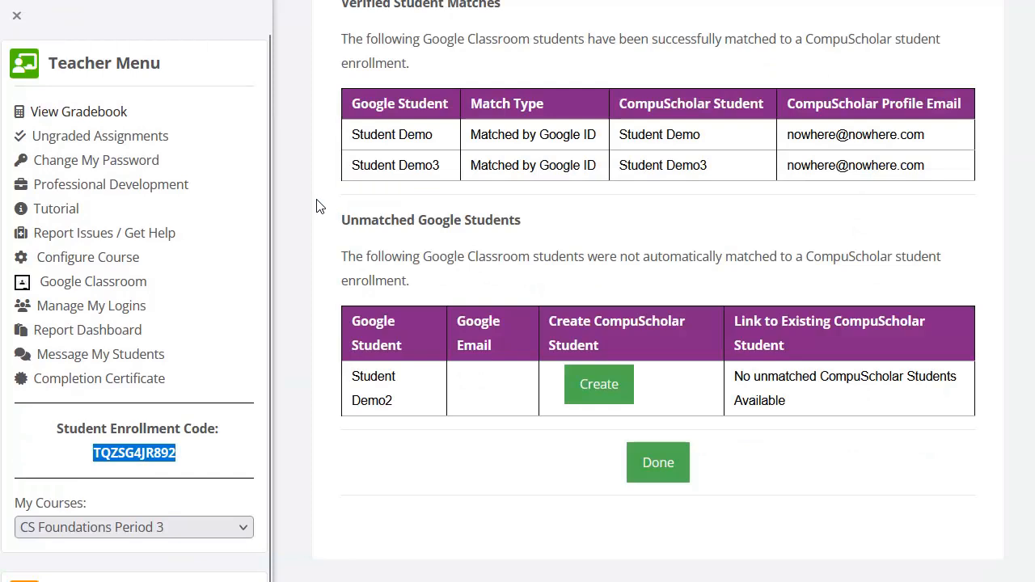
pyautogui.click(95, 118)
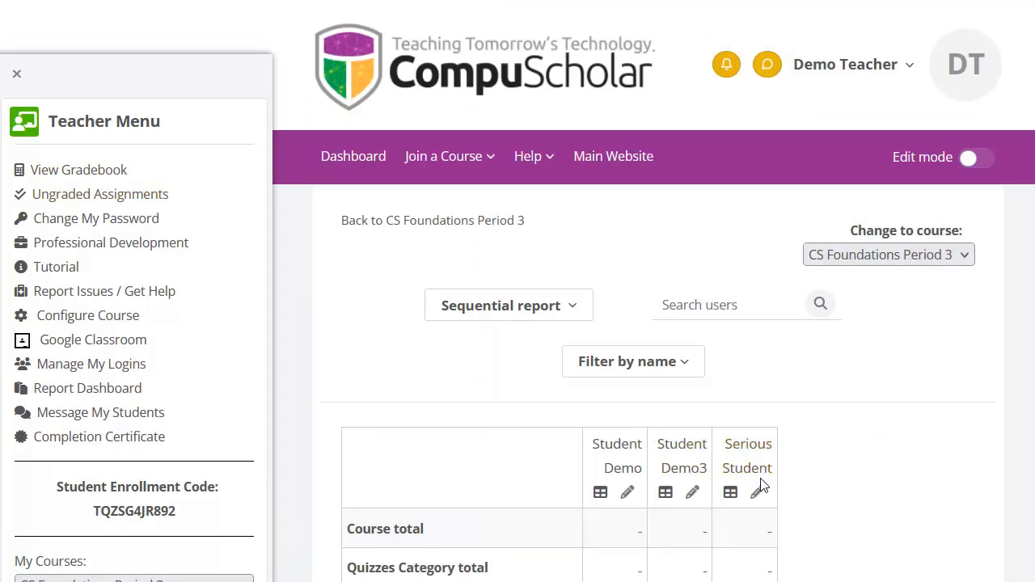
# Rerun the roster sync from the Google Classroom integration and go to the unmatched students.
pyautogui.click(115, 342)
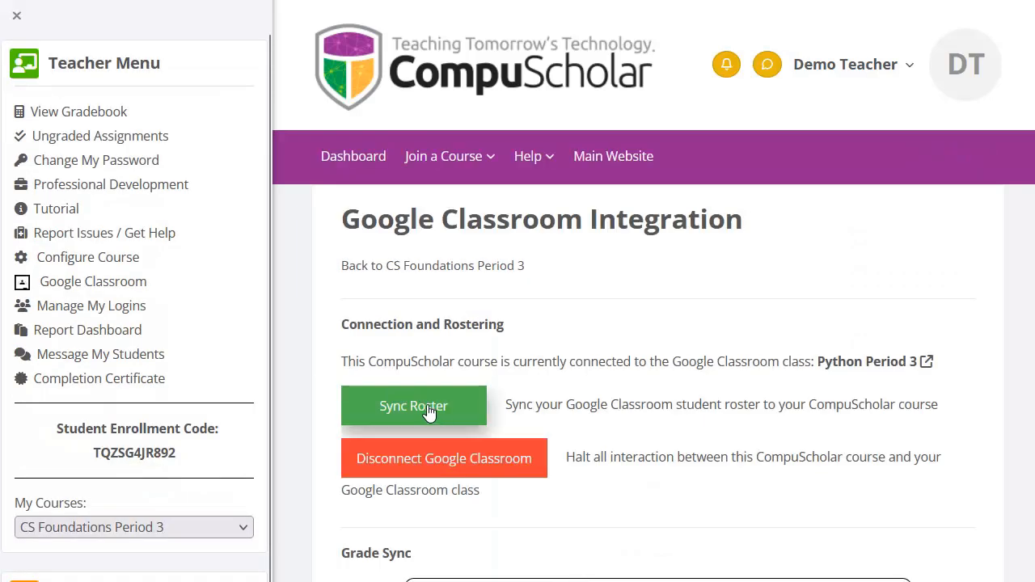
pyautogui.click(431, 411)
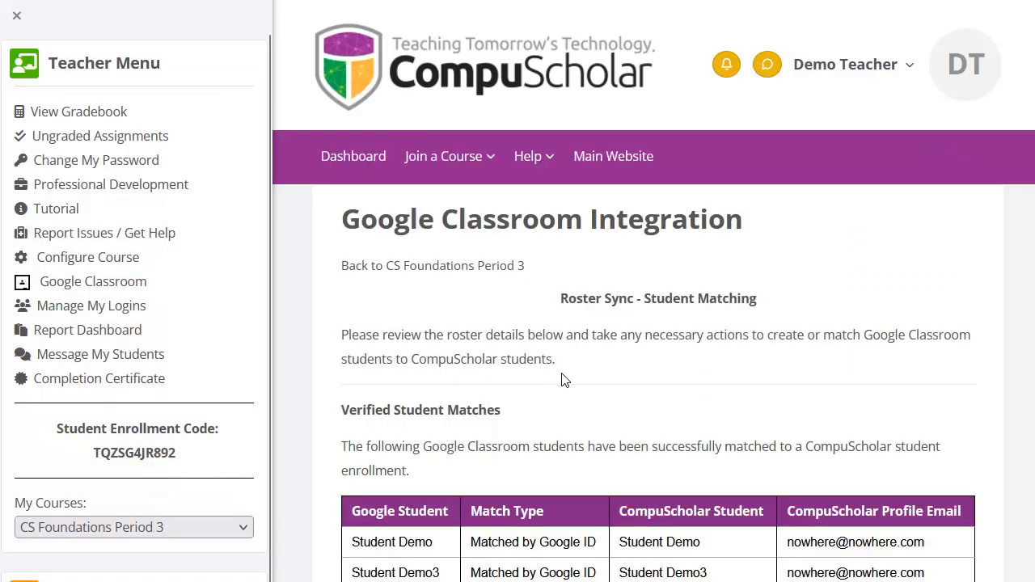
pyautogui.scroll(-6, 561, 381)
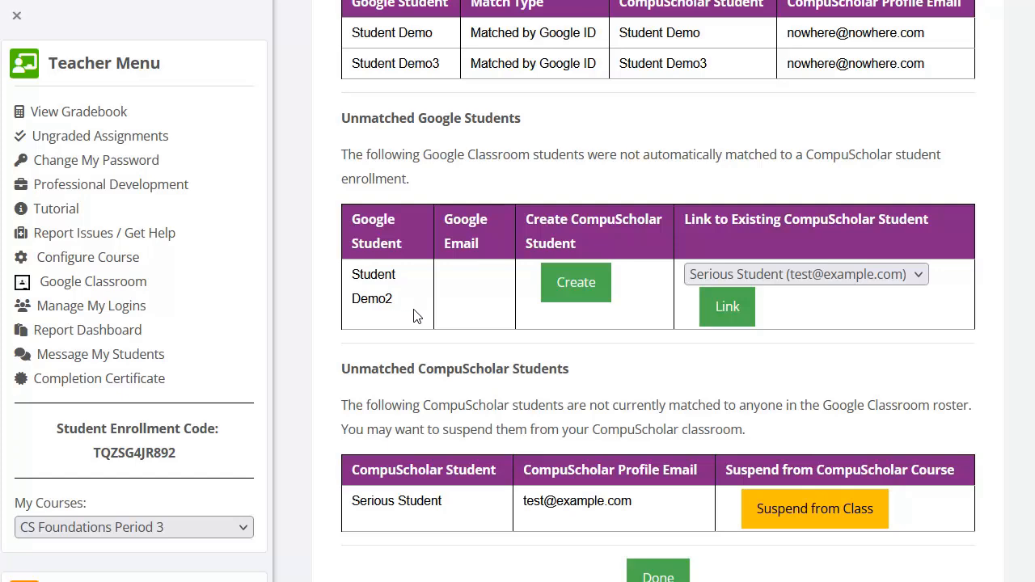
# Link the unmatched Google student to the existing unmatched CompuScholar student in the roster sync.
pyautogui.click(821, 277)
pyautogui.click(758, 269)
pyautogui.scroll(-2, 396, 307)
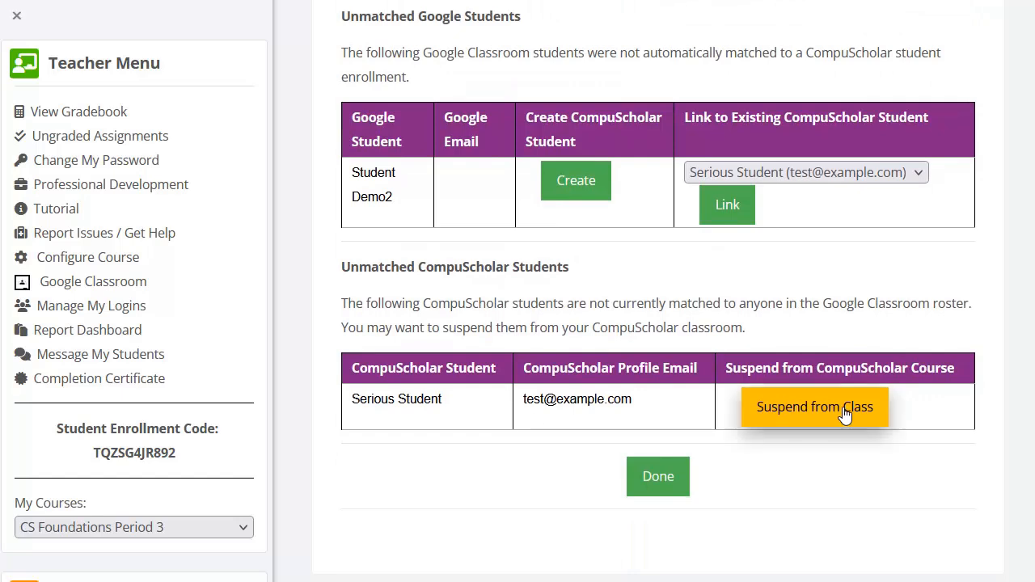
pyautogui.scroll(3, 529, 439)
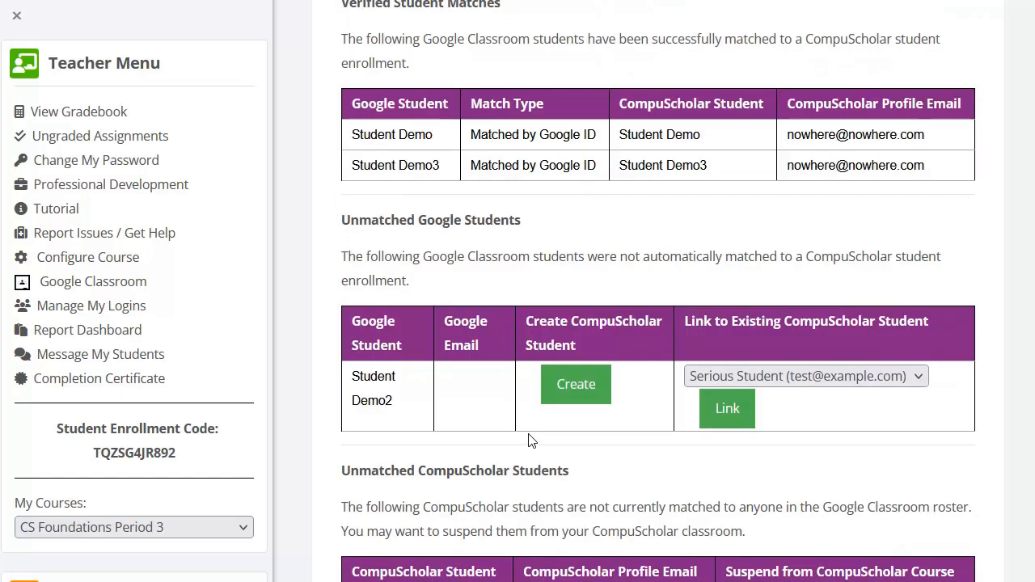
pyautogui.click(728, 410)
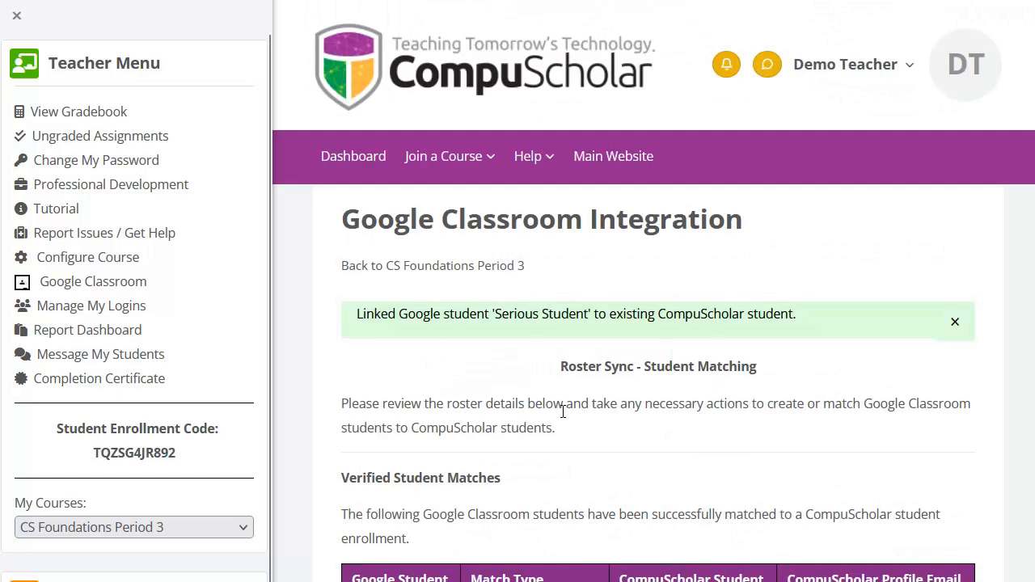
# Review the verified student matches, finish the roster sync and open the connected Python Period 3 class's classwork in Google Classroom.
pyautogui.scroll(-4, 561, 412)
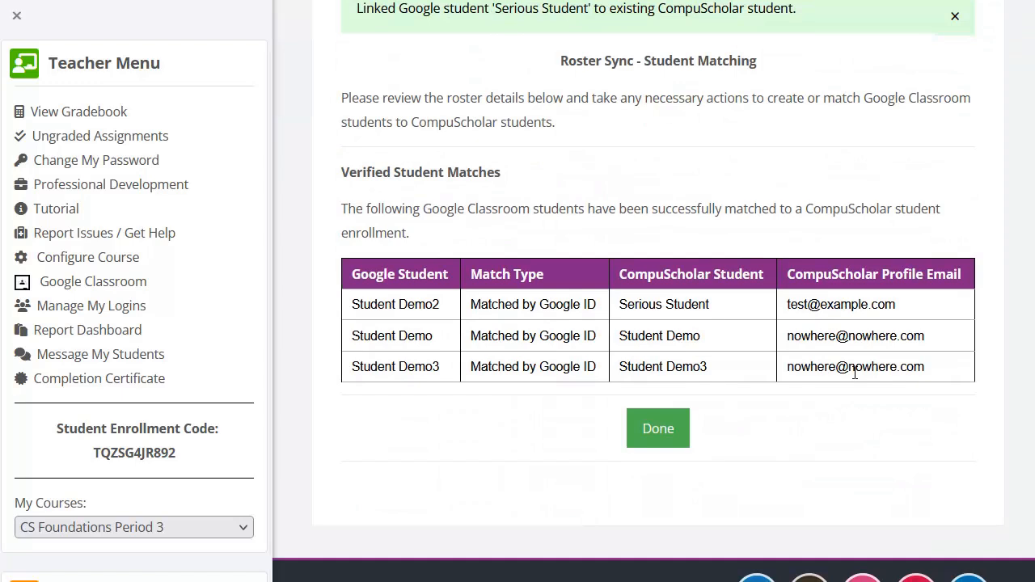
pyautogui.click(682, 427)
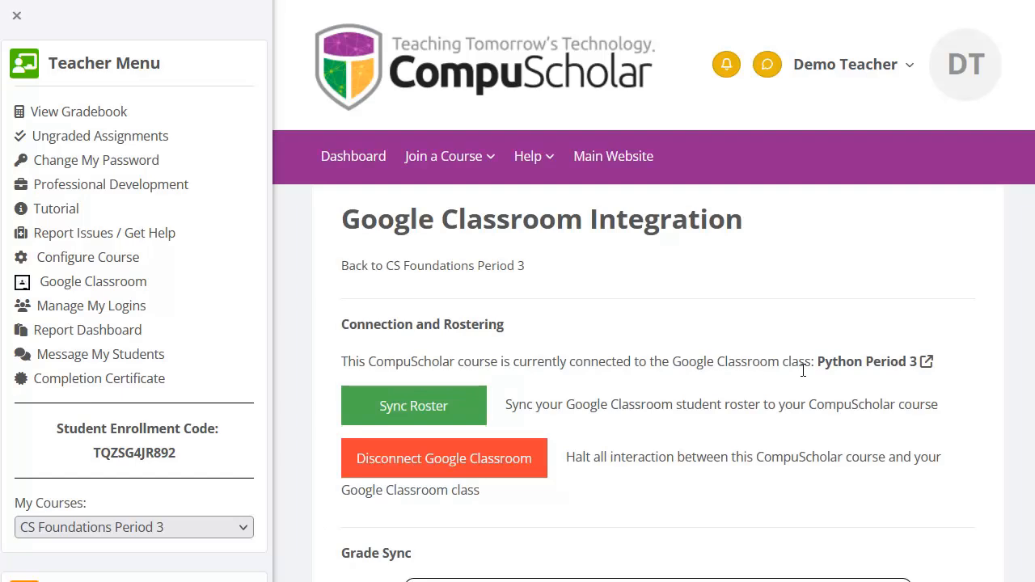
pyautogui.click(907, 368)
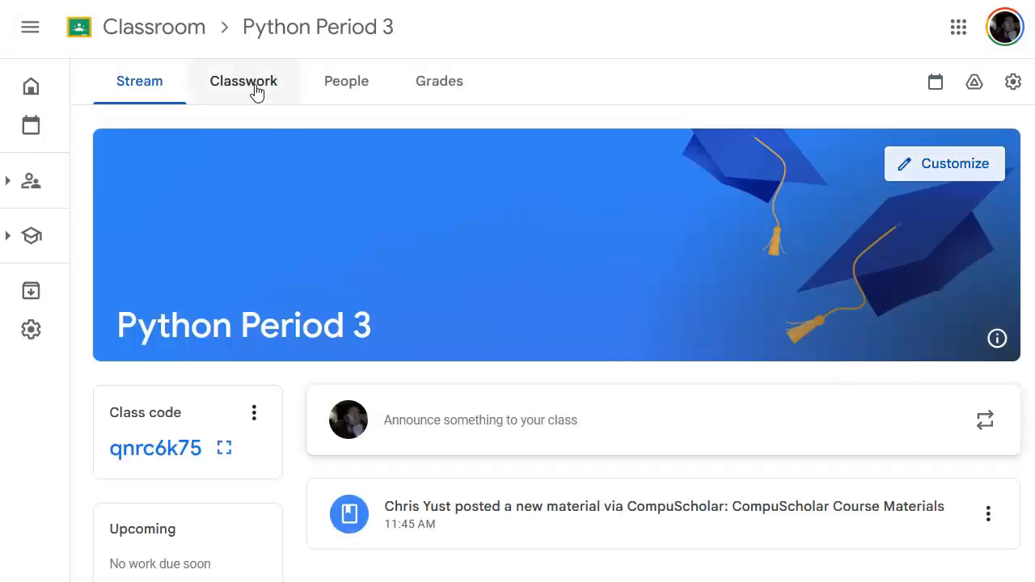
pyautogui.click(257, 91)
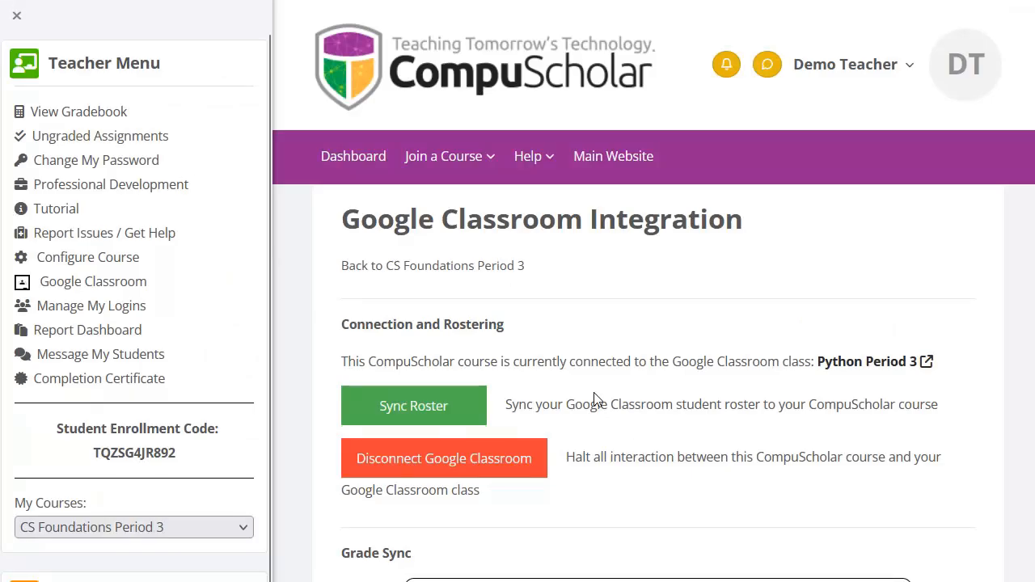
# Publish the Chapter 1, Lesson 1 Quiz from CompuScholar's Chapter One: Computing Concepts, and refresh the Python Period 3 classwork in Google Classroom.
pyautogui.click(466, 271)
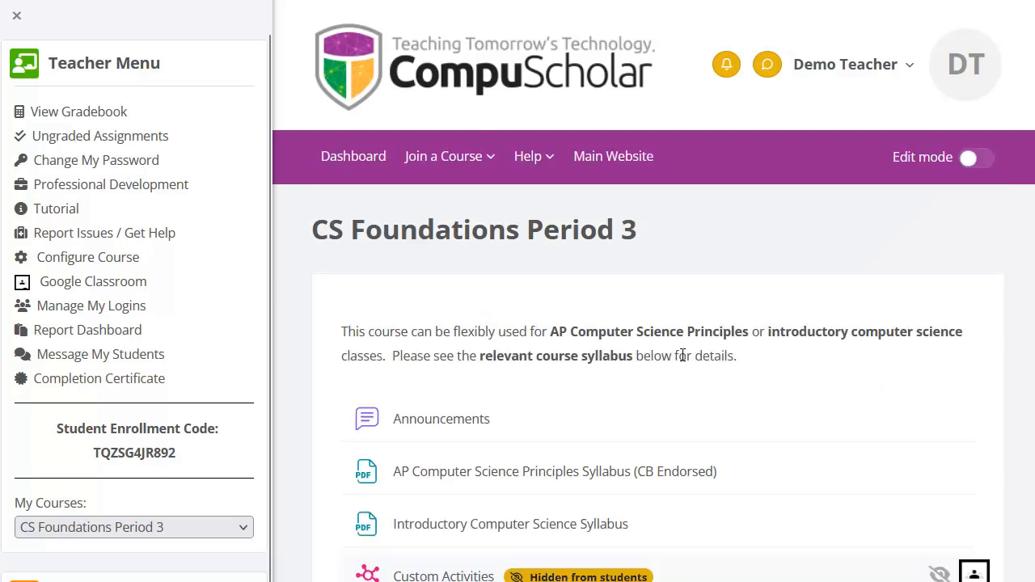
pyautogui.scroll(-6, 682, 356)
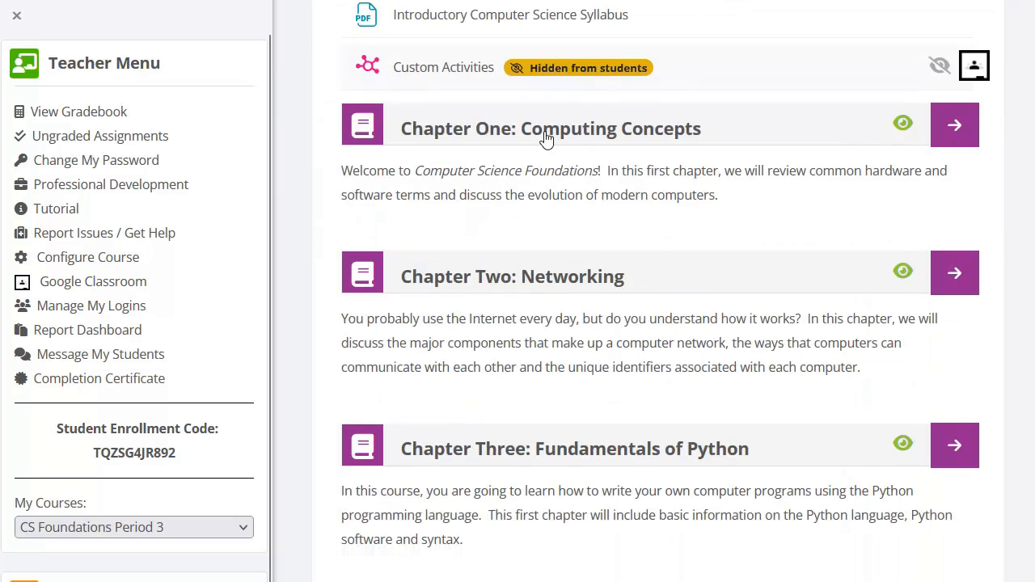
pyautogui.click(546, 133)
pyautogui.scroll(-5, 677, 339)
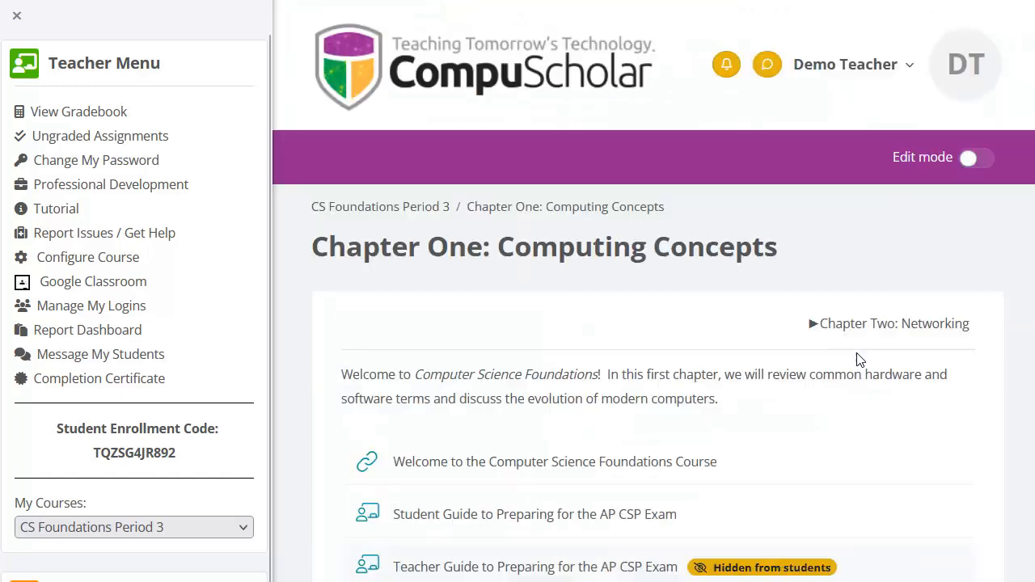
pyautogui.scroll(-1, 860, 360)
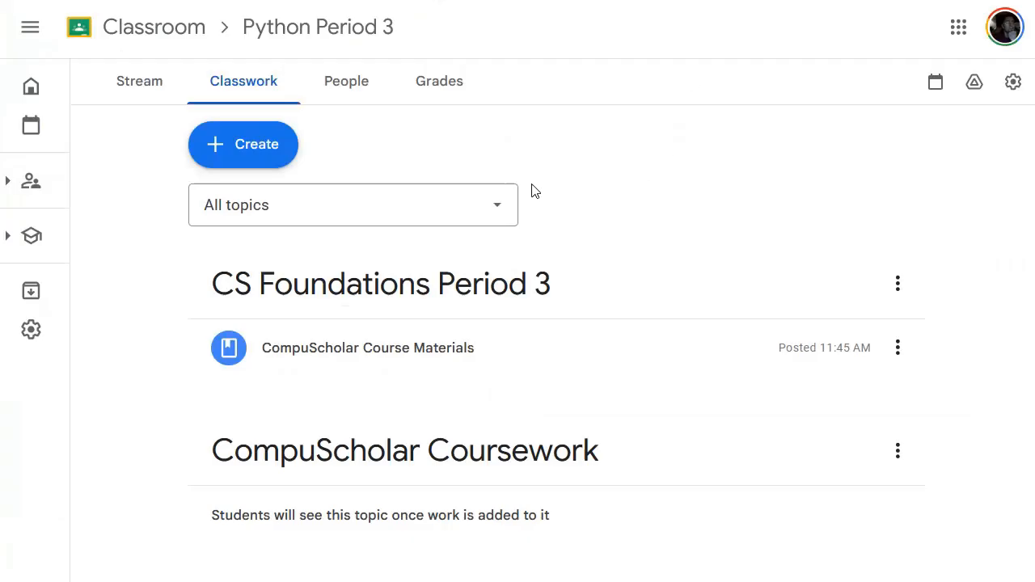
pyautogui.click(258, 87)
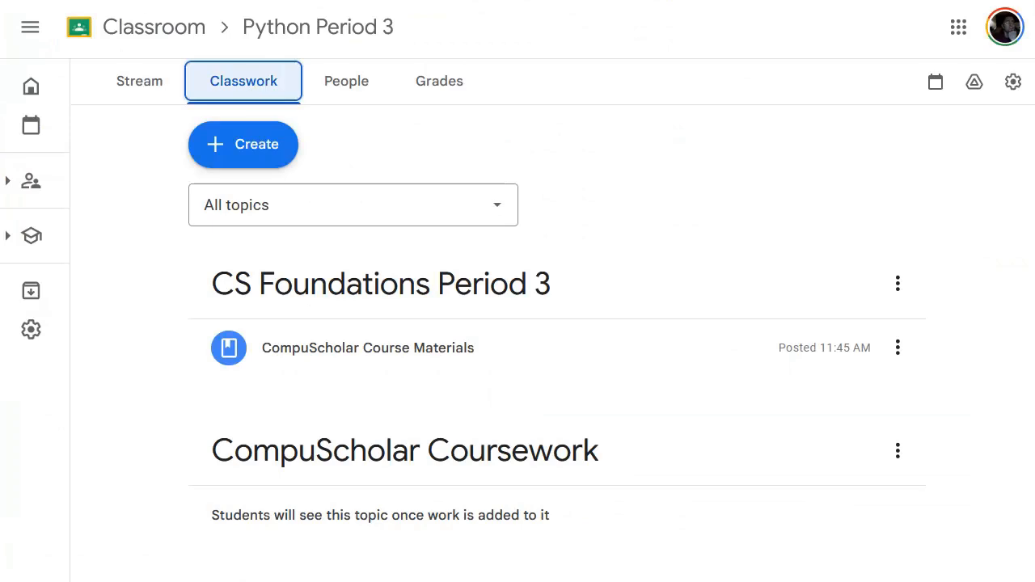
pyautogui.press('F5')
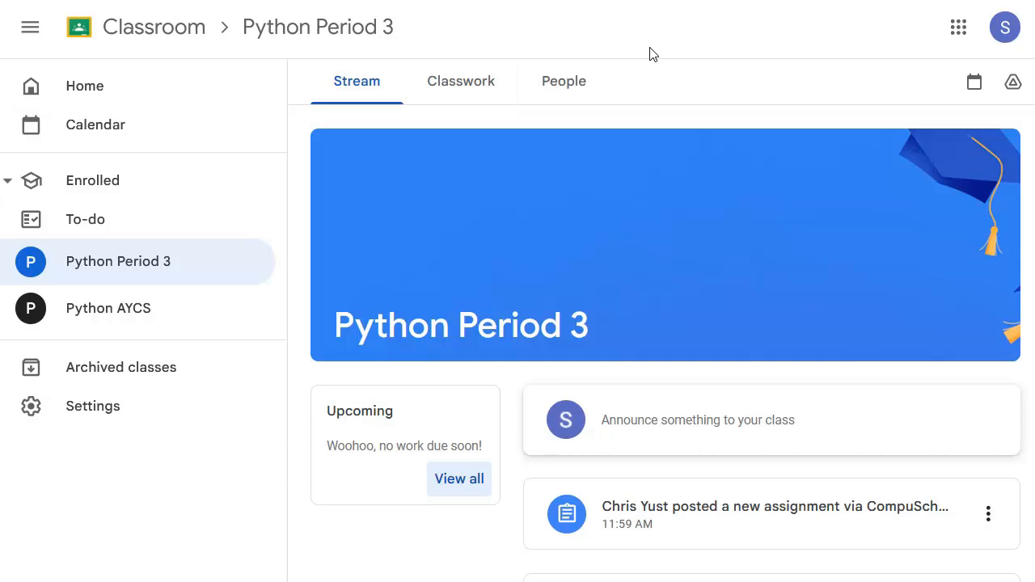
# From the student's classwork, open the link in CompuScholar Course Materials and sign in to CompuScholar with Google, approving the requested access.
pyautogui.click(478, 88)
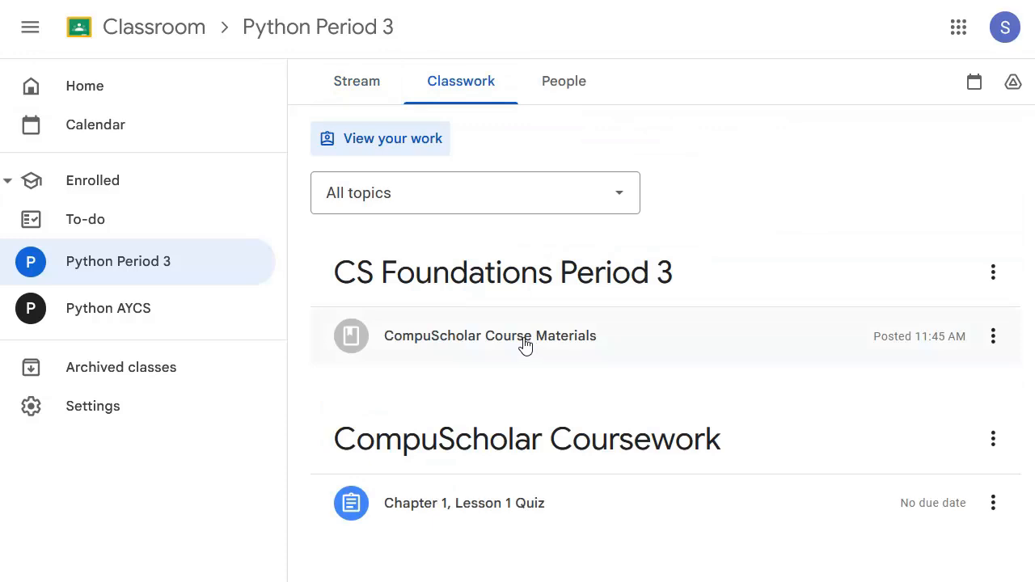
pyautogui.click(525, 345)
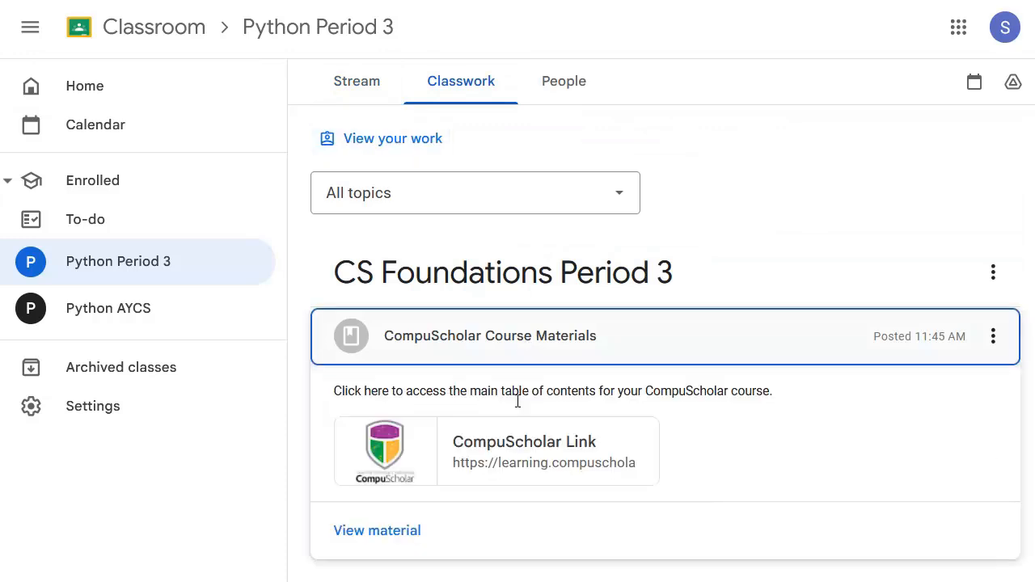
pyautogui.click(511, 443)
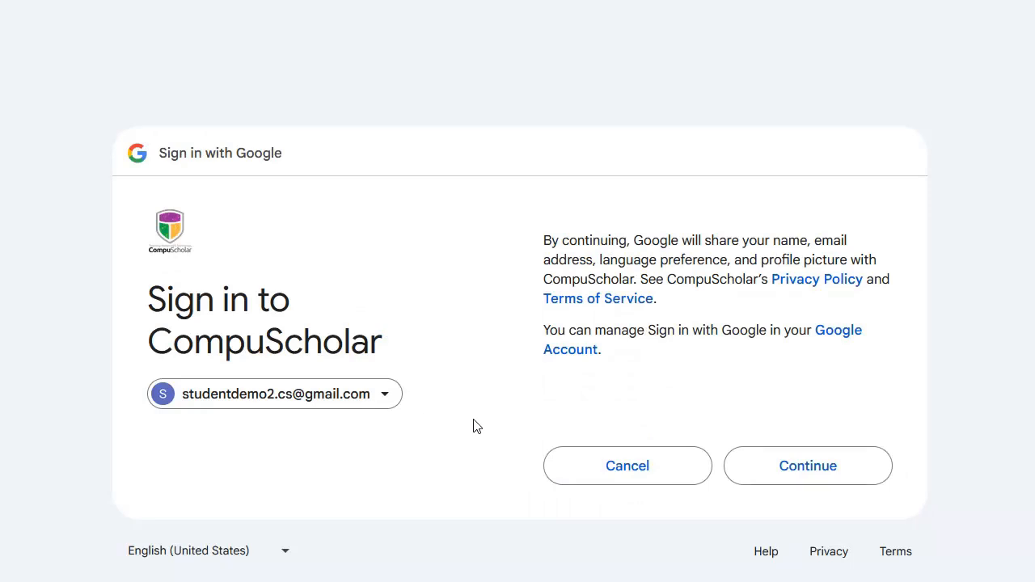
pyautogui.click(823, 473)
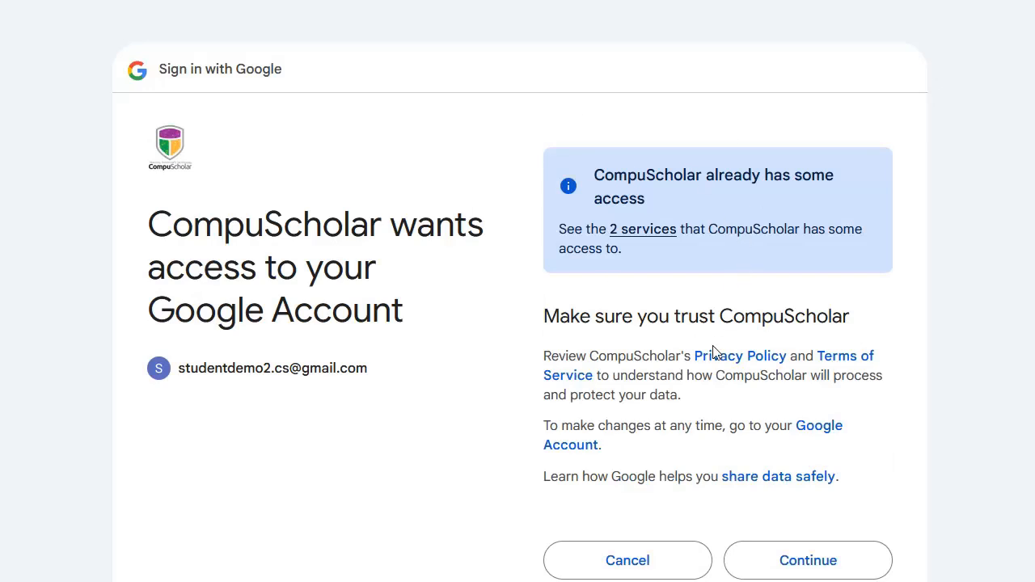
pyautogui.click(808, 561)
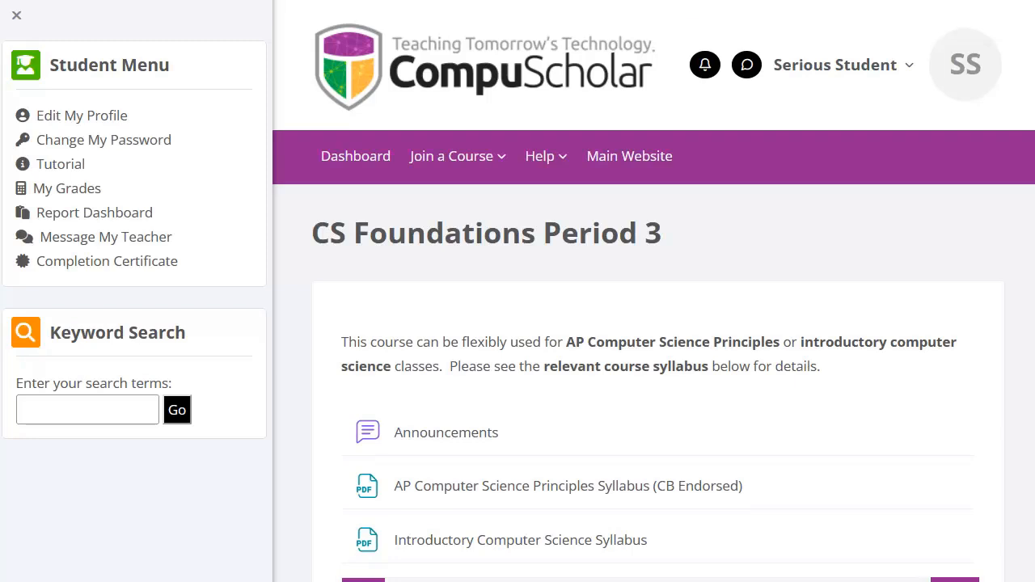
pyautogui.hotkey('ctrl', 'w')
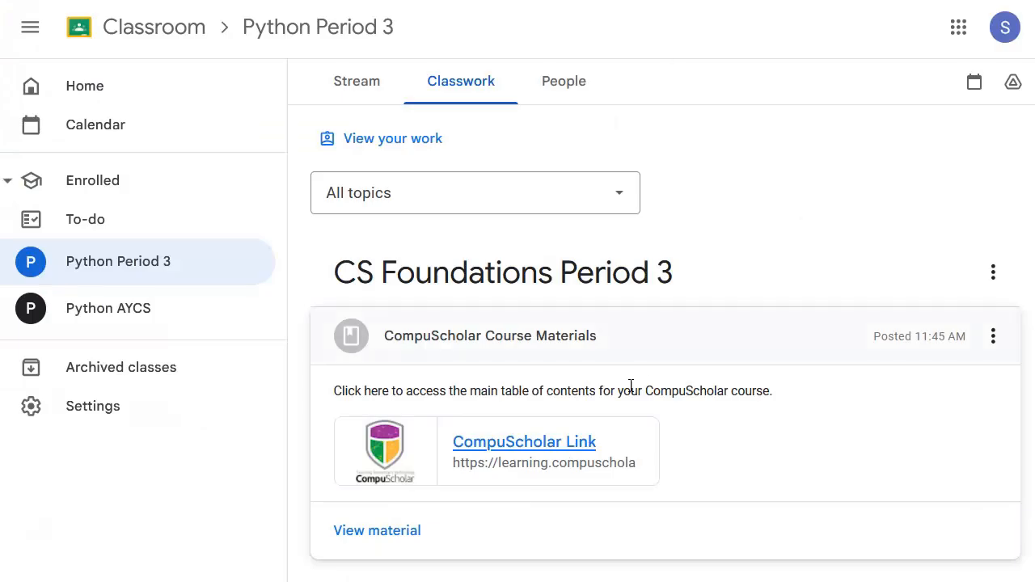
pyautogui.click(550, 443)
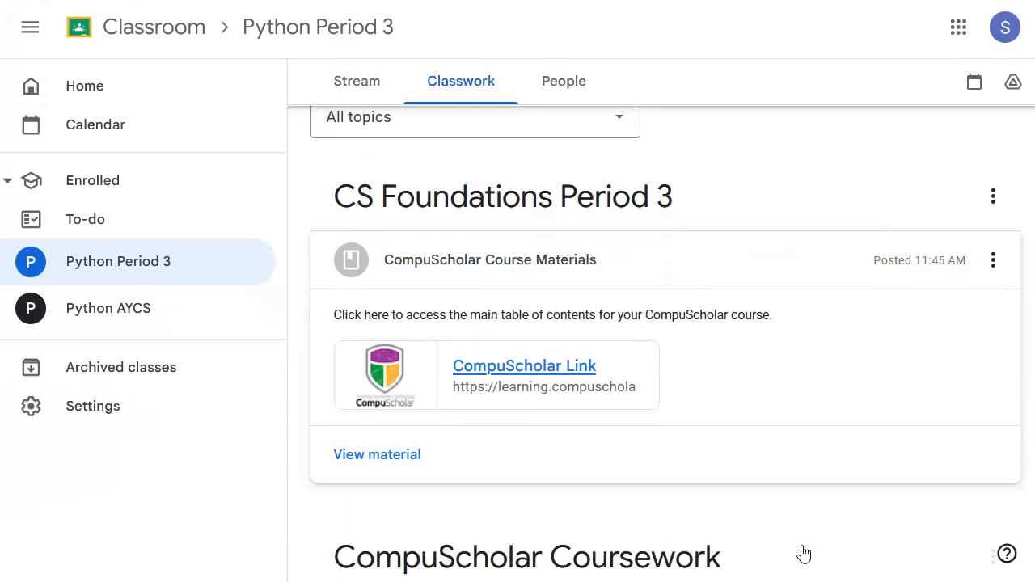
# Open the Chapter 1, Lesson 1 Quiz through its CompuScholar link in the student's coursework and start an attempt.
pyautogui.scroll(-2, 709, 483)
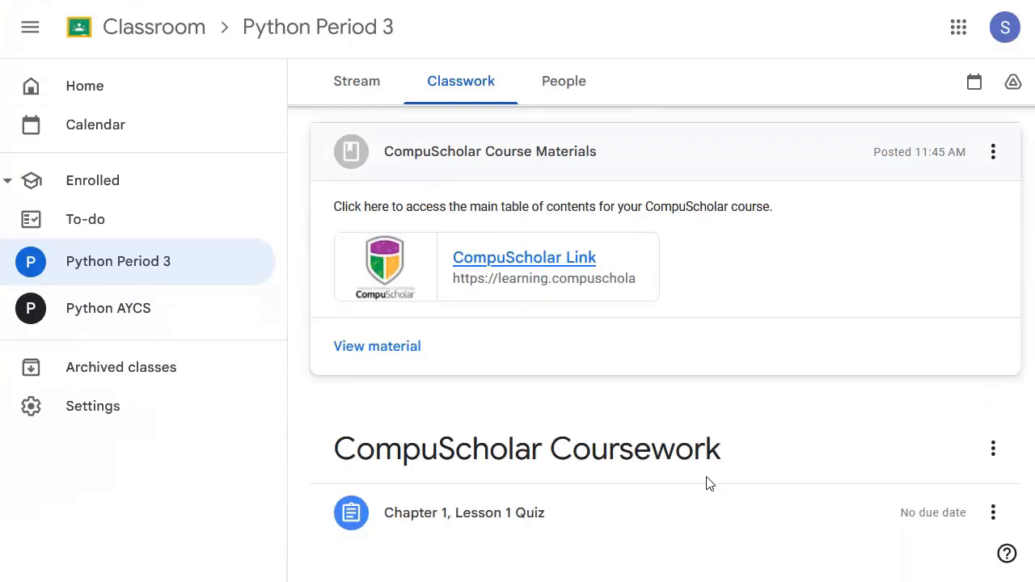
pyautogui.click(487, 503)
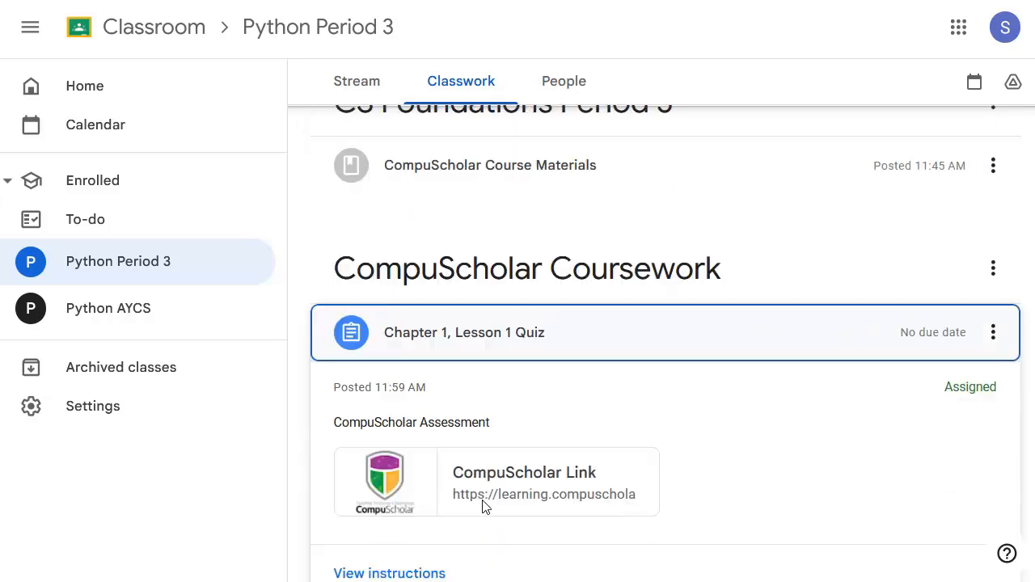
pyautogui.click(510, 398)
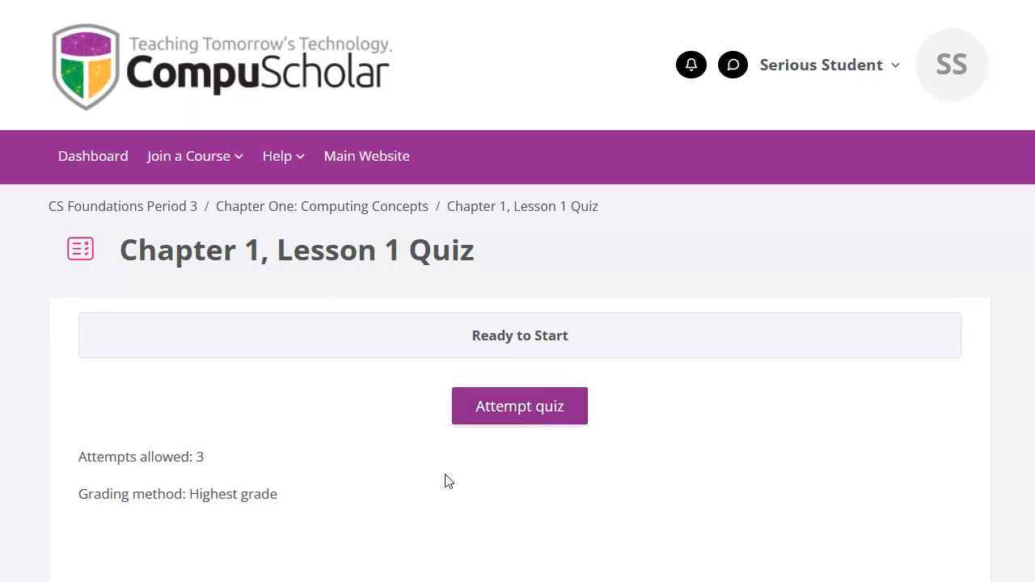
pyautogui.click(489, 413)
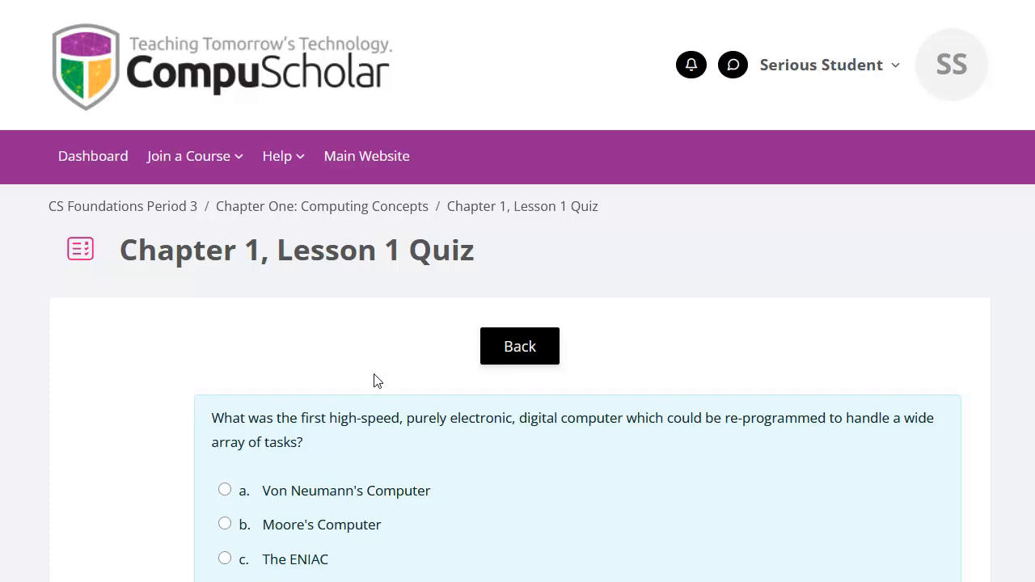
# Answer all the quiz questions, choosing The ENIAC, von Neumann, Moore's law and GPS devices among the answers.
pyautogui.scroll(-3, 377, 370)
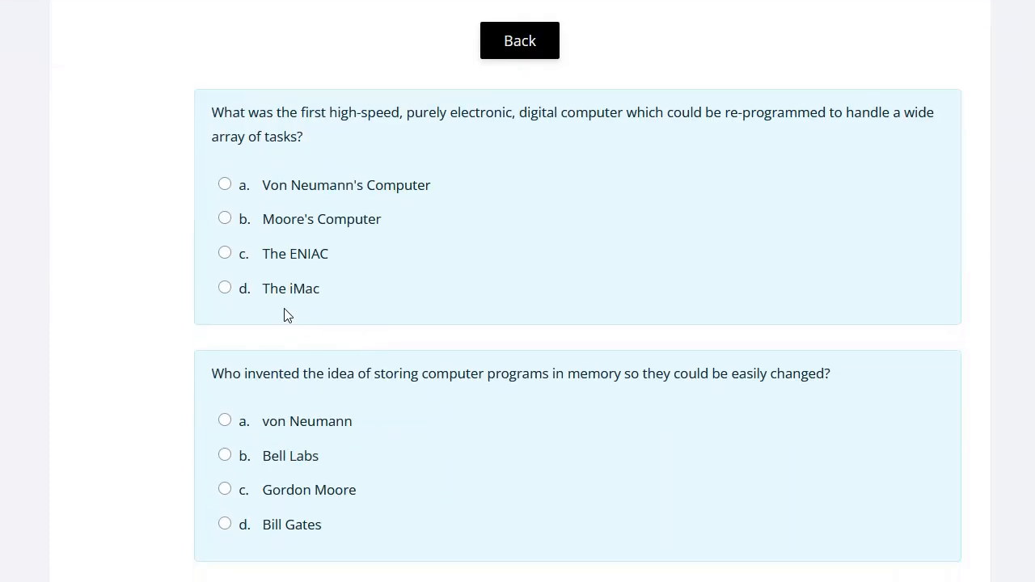
pyautogui.click(224, 253)
pyautogui.click(225, 450)
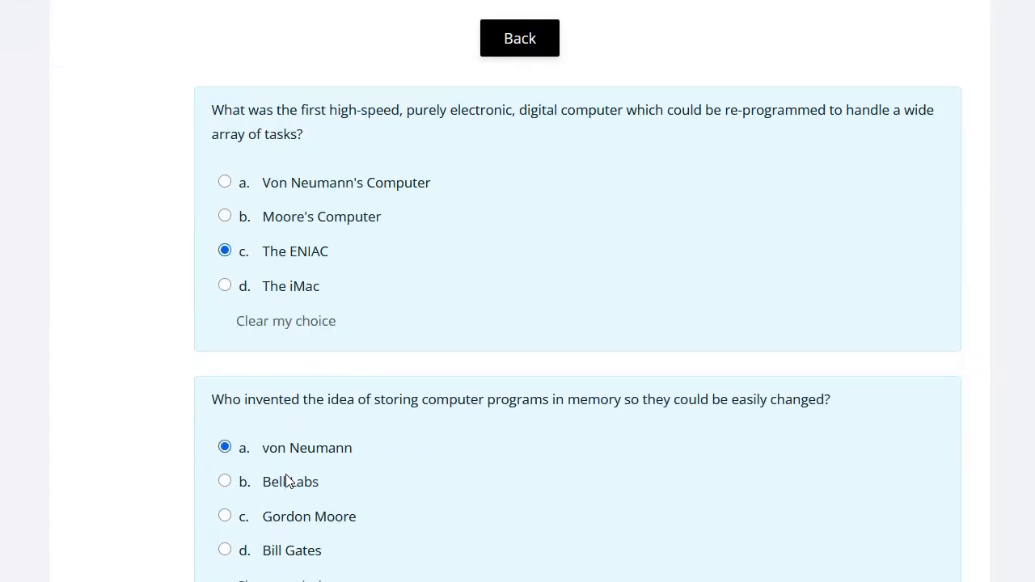
pyautogui.scroll(-5, 263, 404)
pyautogui.click(225, 274)
pyautogui.scroll(-3, 234, 339)
pyautogui.click(226, 359)
pyautogui.scroll(-3, 242, 388)
pyautogui.click(227, 355)
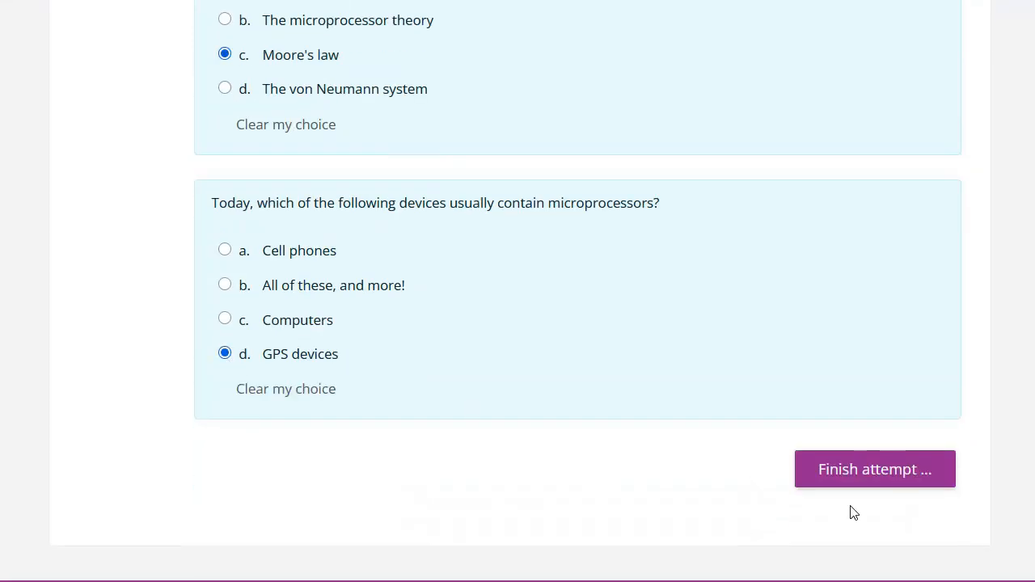
# Finish the quiz attempt and submit all answers, confirming the submission.
pyautogui.click(866, 476)
pyautogui.scroll(-7, 552, 434)
pyautogui.click(510, 312)
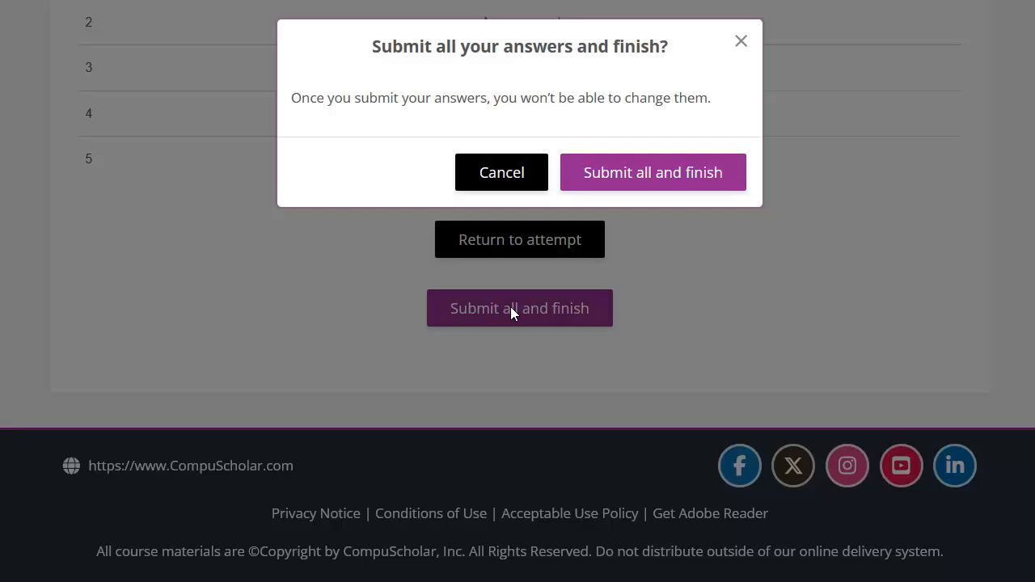
pyautogui.click(626, 186)
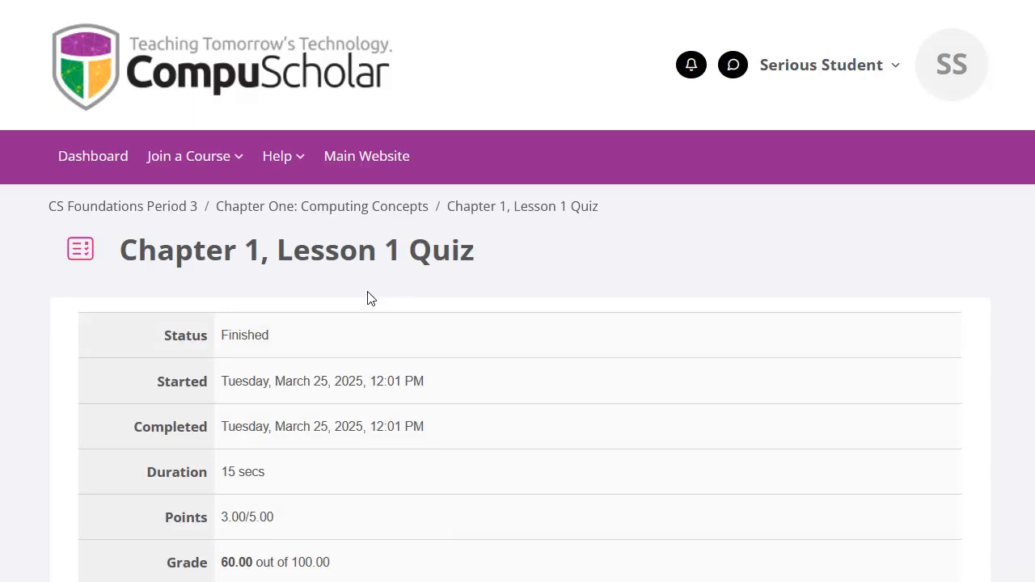
# Leave the submitted quiz and log the student out of CompuScholar.
pyautogui.click(338, 211)
pyautogui.click(881, 73)
pyautogui.click(747, 272)
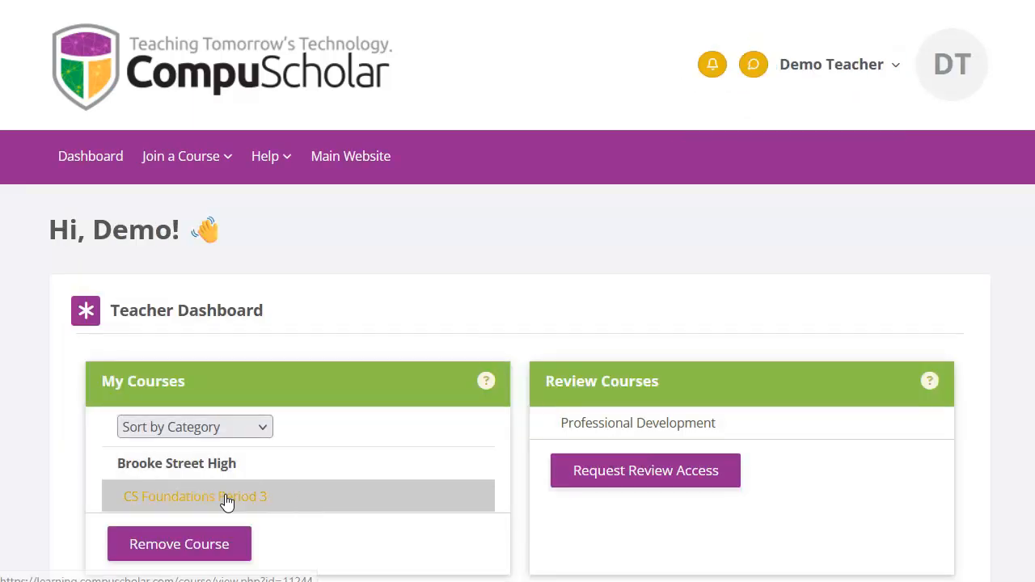
# As the teacher, open the CS Foundations Period 3 gradebook and check the Chapter 1, Lesson 1 Quiz grades.
pyautogui.click(302, 482)
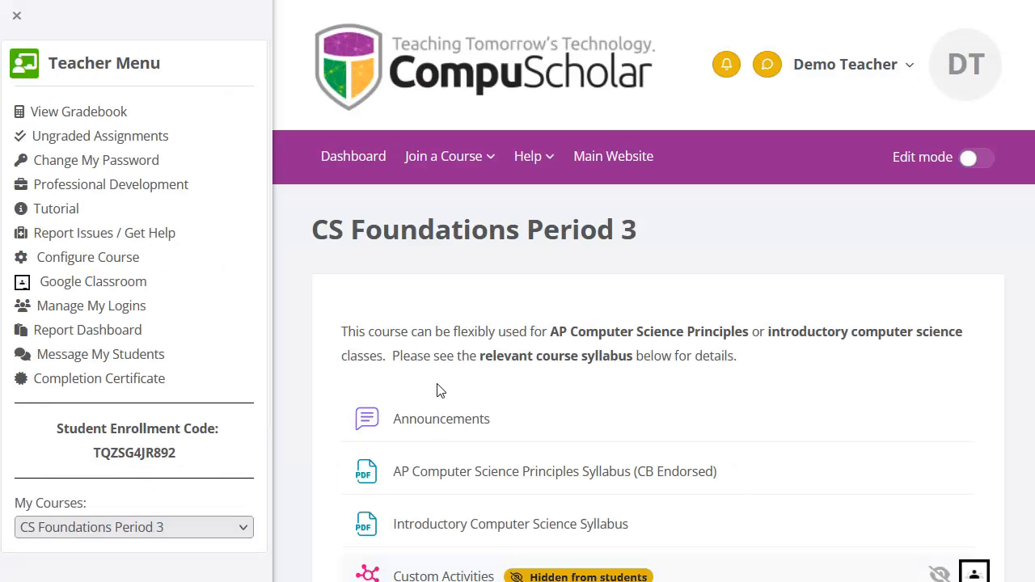
pyautogui.click(87, 111)
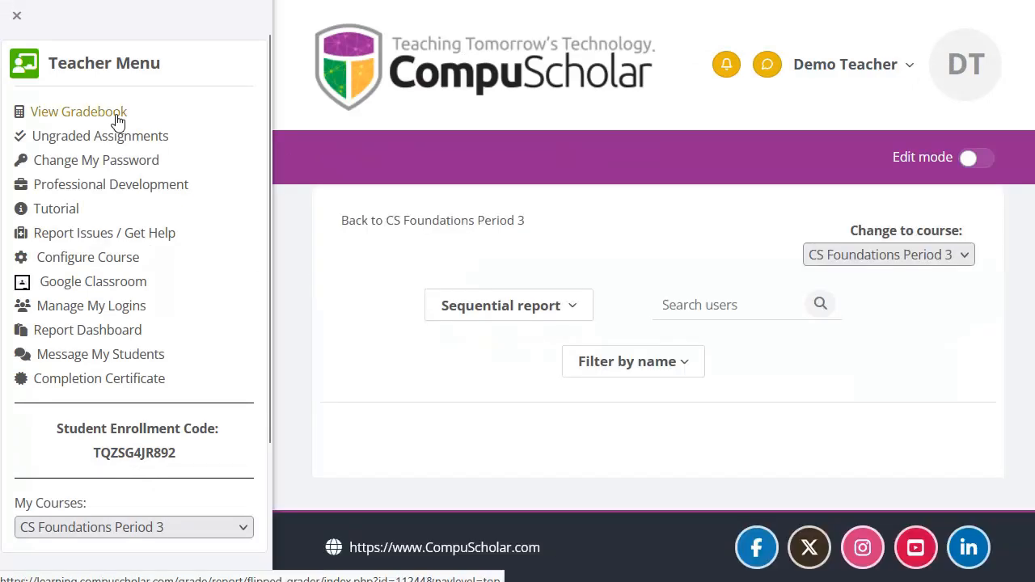
pyautogui.scroll(-5, 543, 397)
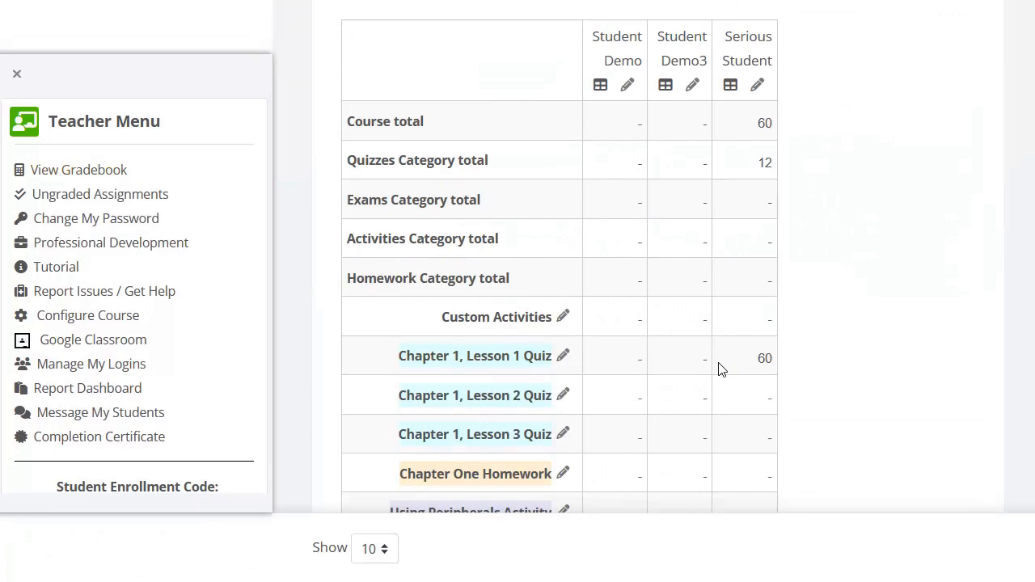
# Open the course's Google Classroom integration and sync all CompuScholar grades to the Google Classroom grade book.
pyautogui.click(265, 334)
pyautogui.scroll(-4, 380, 328)
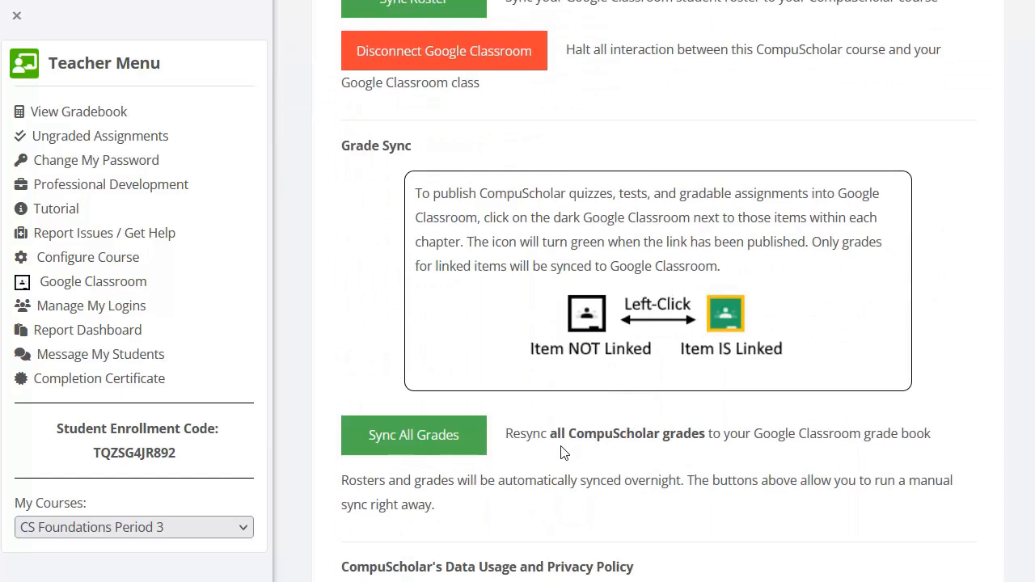
pyautogui.click(414, 441)
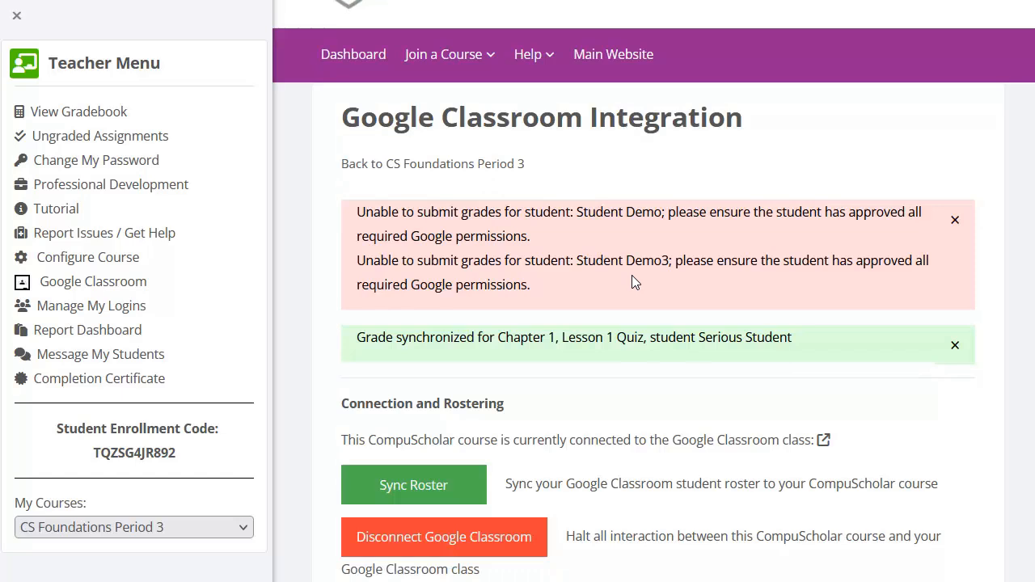
# Highlight the student permission notice in the grade sync results and open the Python Period 3 grades in Google Classroom.
pyautogui.moveTo(675, 212); pyautogui.dragTo(677, 243)
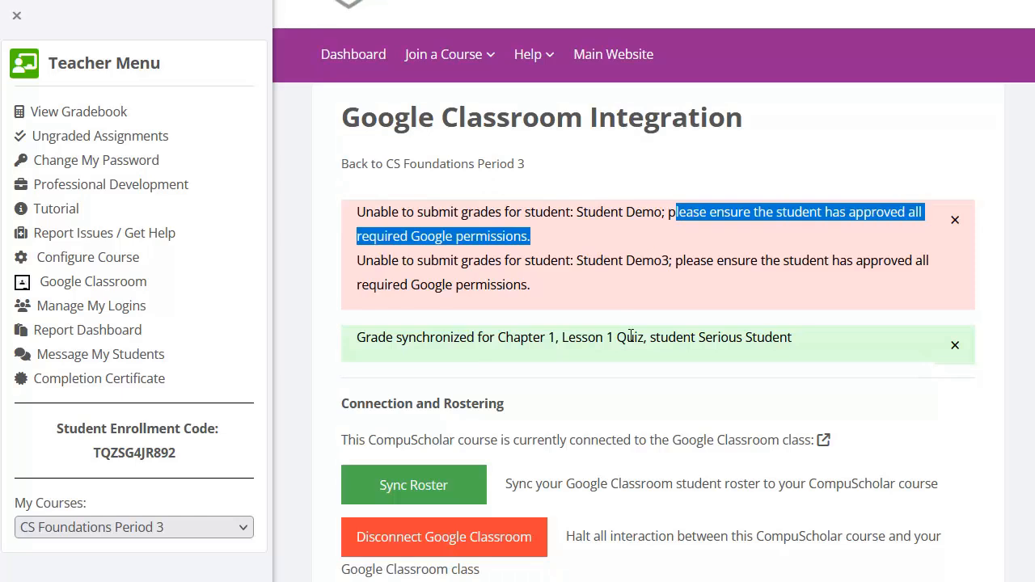
pyautogui.click(796, 347)
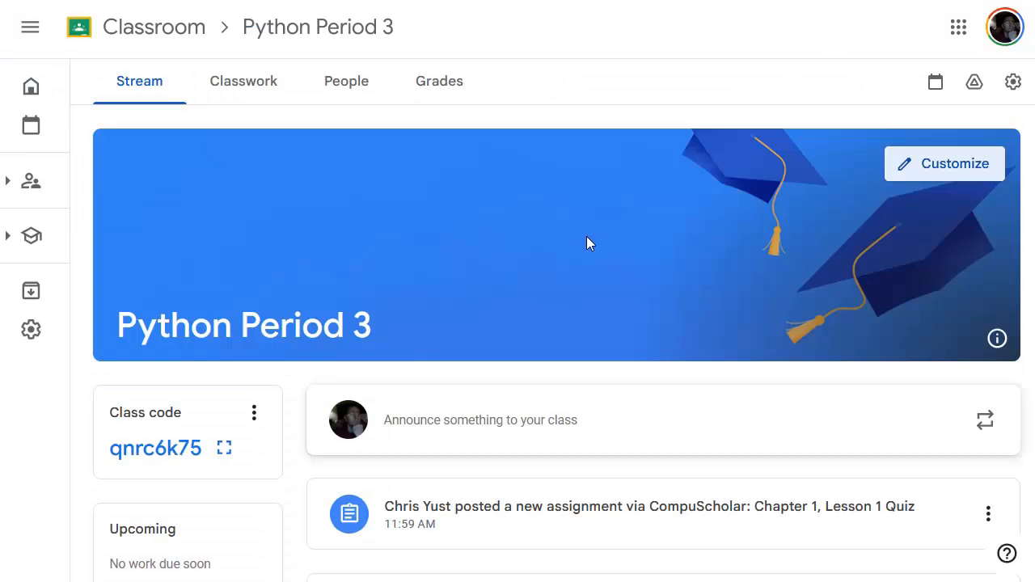
pyautogui.click(439, 84)
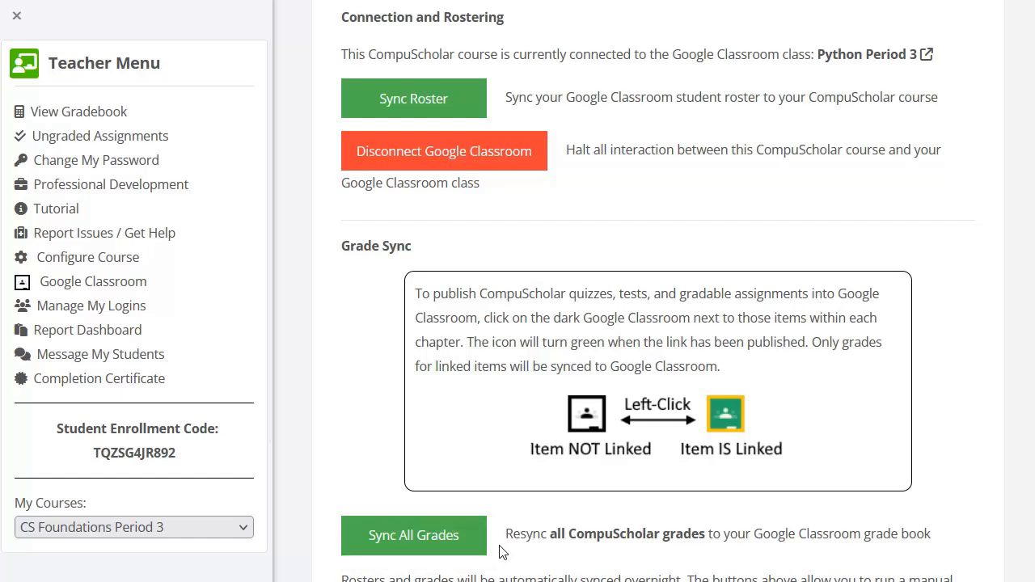
# Review the connection, rostering and grade sync sections of the Google Classroom Integration page, including the note on overnight syncing.
pyautogui.scroll(-1, 499, 550)
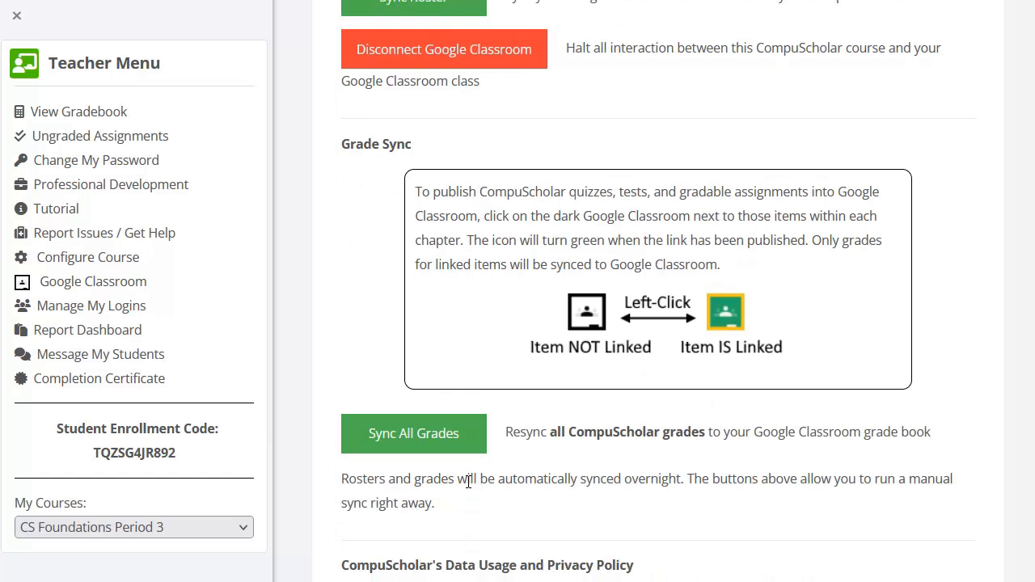
pyautogui.scroll(1, 501, 510)
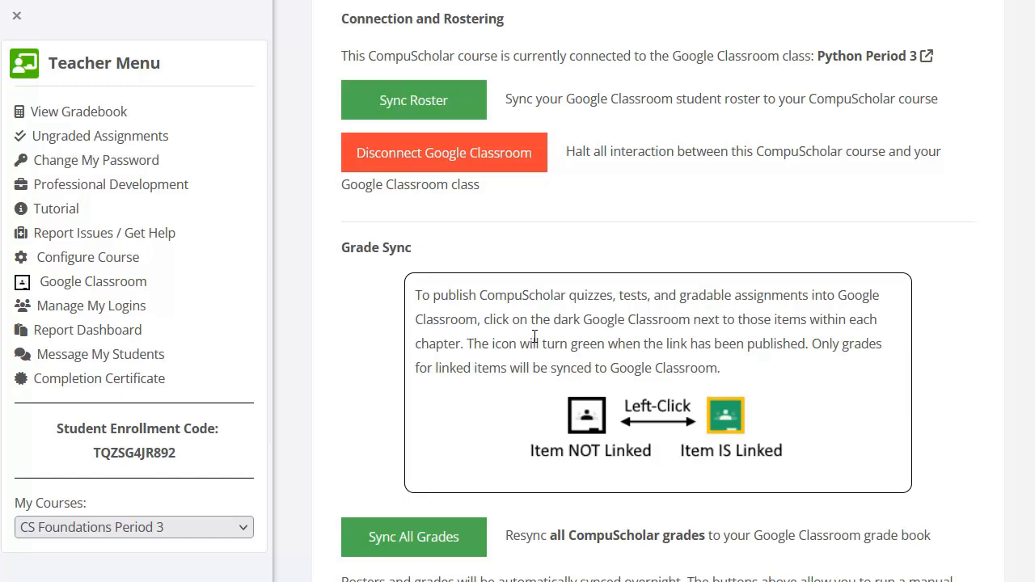
pyautogui.scroll(2, 542, 344)
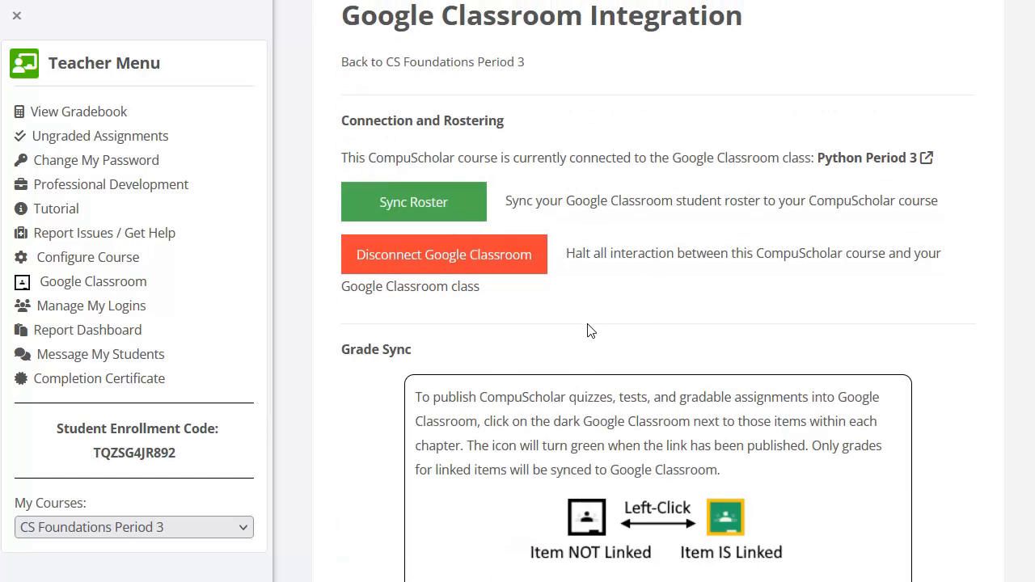
pyautogui.scroll(-2, 588, 330)
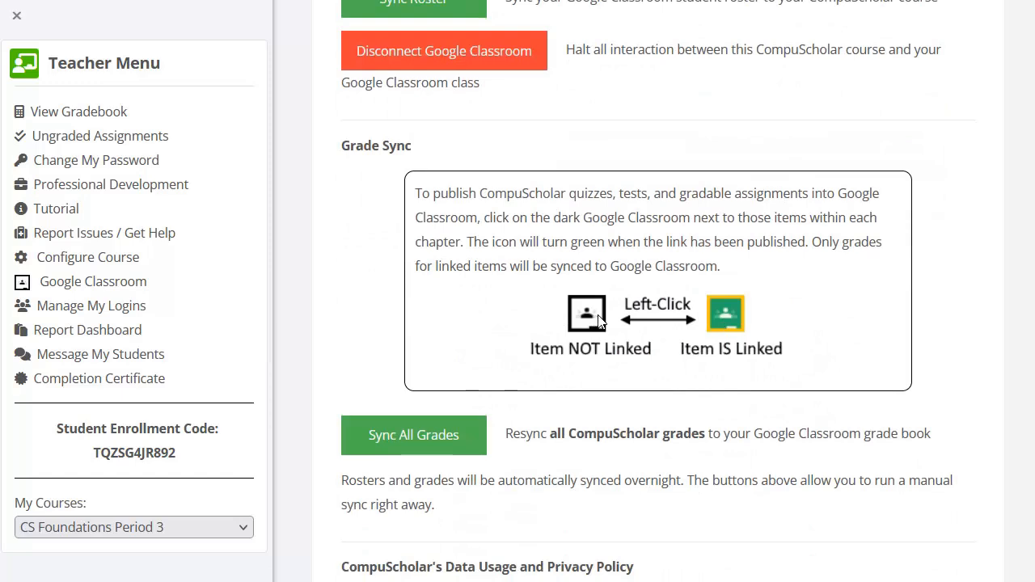
pyautogui.scroll(-1, 614, 315)
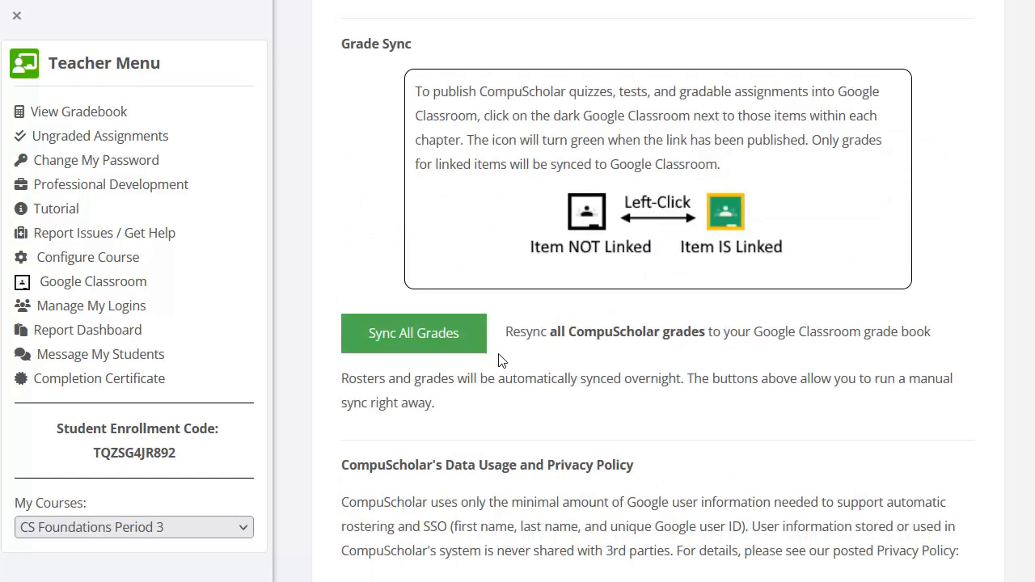
pyautogui.scroll(2, 522, 364)
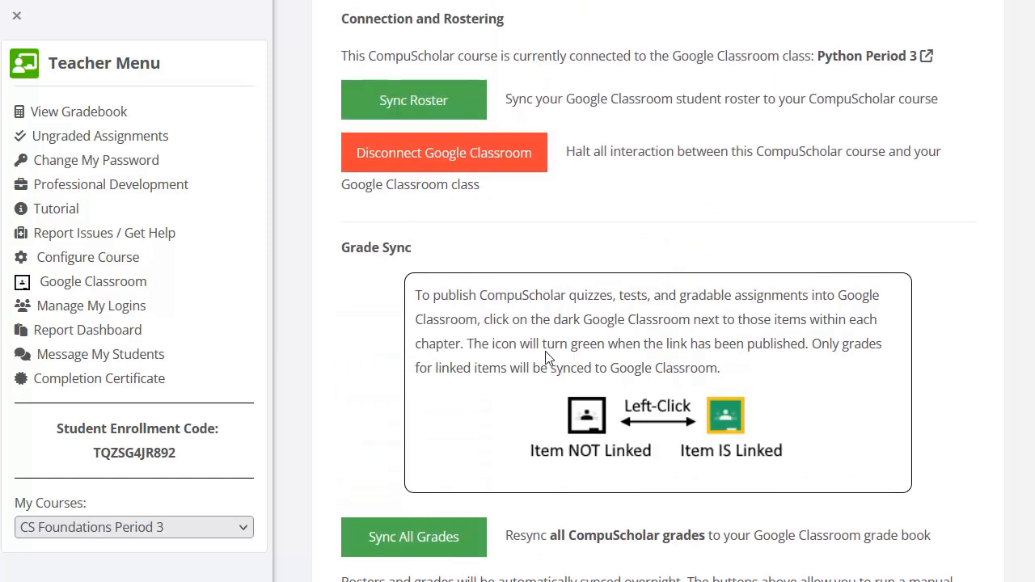